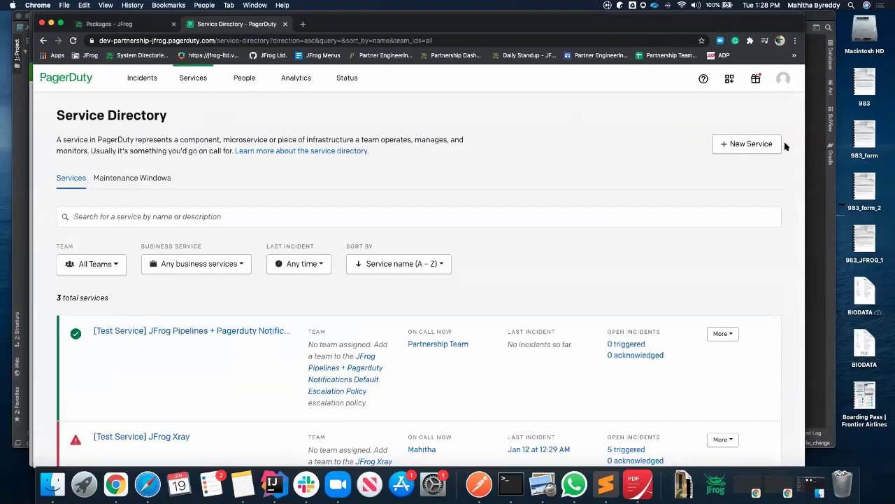
# Start a new service named 'test pagerduty service'
pyautogui.click(754, 149)
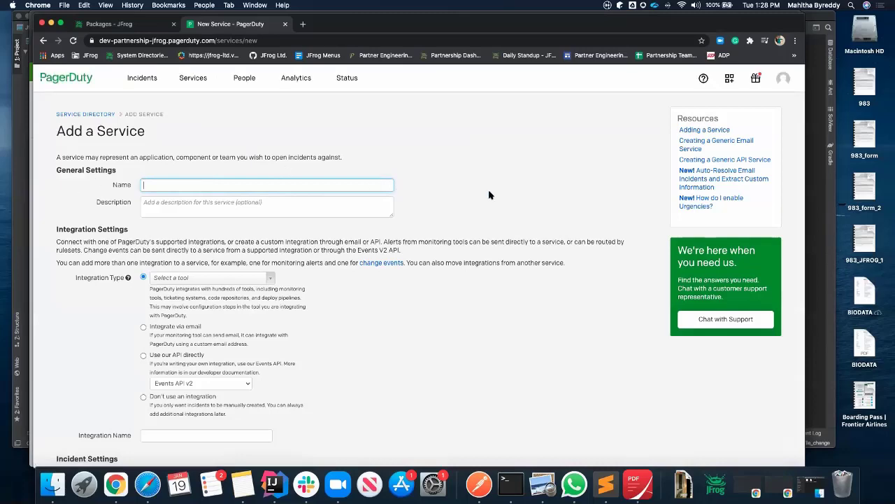
pyautogui.scroll(-1, 488, 193)
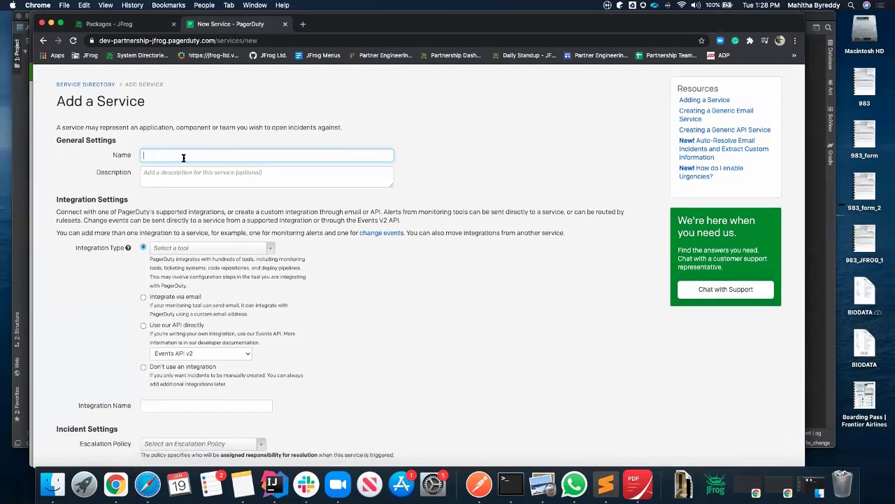
pyautogui.write('test pagerduty service')
pyautogui.scroll(-1, 384, 279)
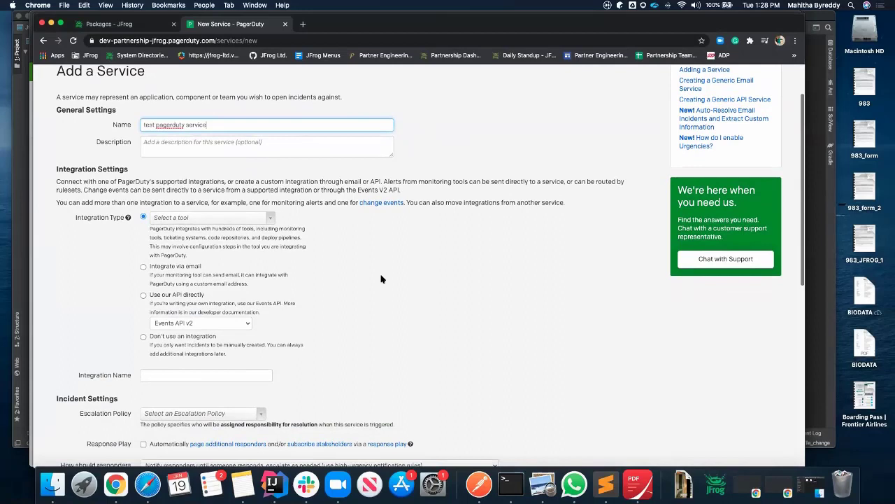
# Choose JFrog Xray + PagerDuty Notifications as the service's integration type
pyautogui.click(231, 221)
pyautogui.write('jfr')
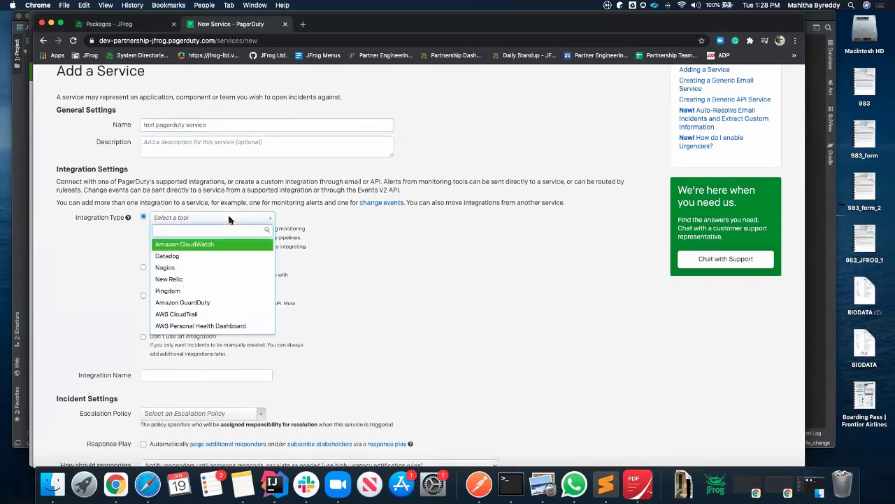
pyautogui.write('og')
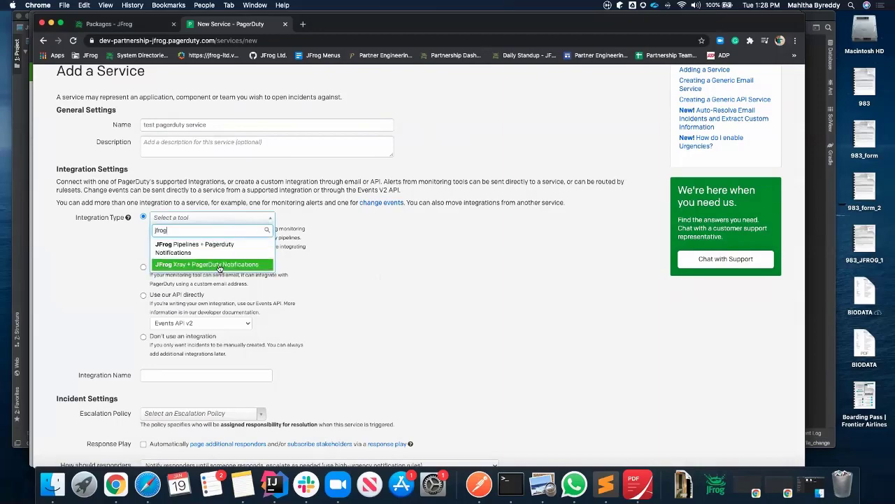
pyautogui.click(219, 266)
# Submit the service form, which fails with 'Escalation policy id cannot be empty'
pyautogui.scroll(-1, 505, 308)
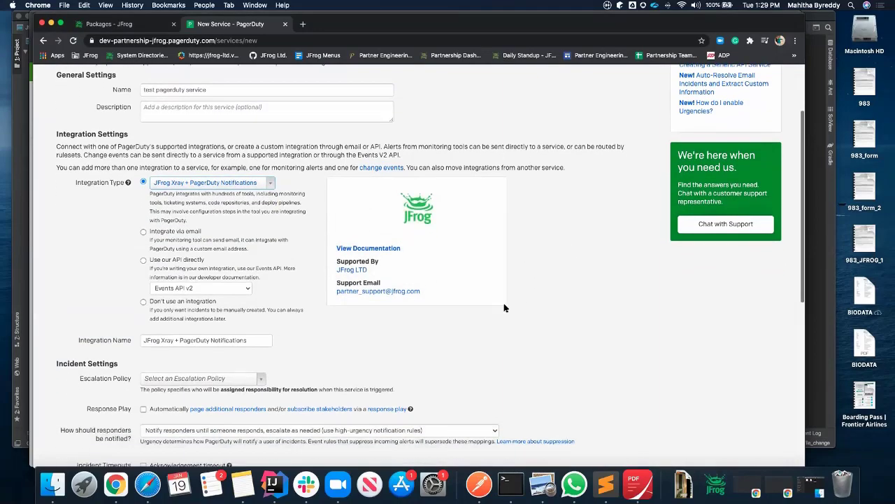
pyautogui.scroll(-5, 506, 308)
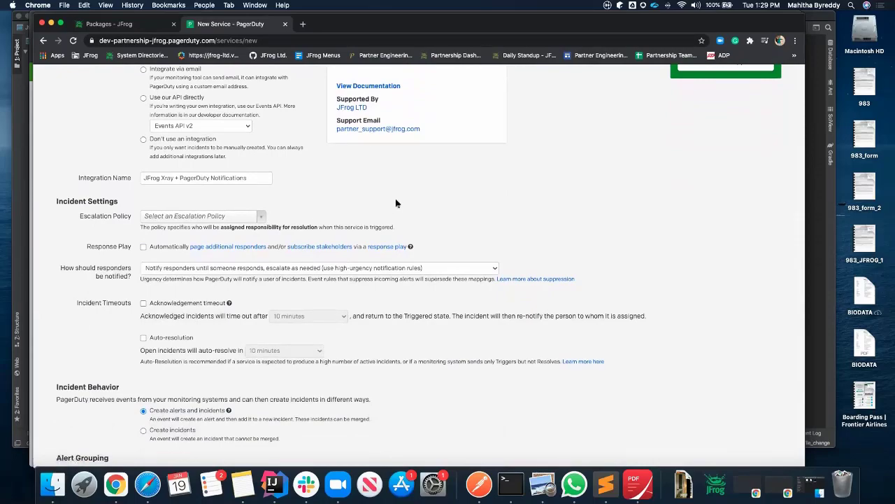
pyautogui.scroll(-1, 394, 221)
pyautogui.scroll(-1, 394, 221)
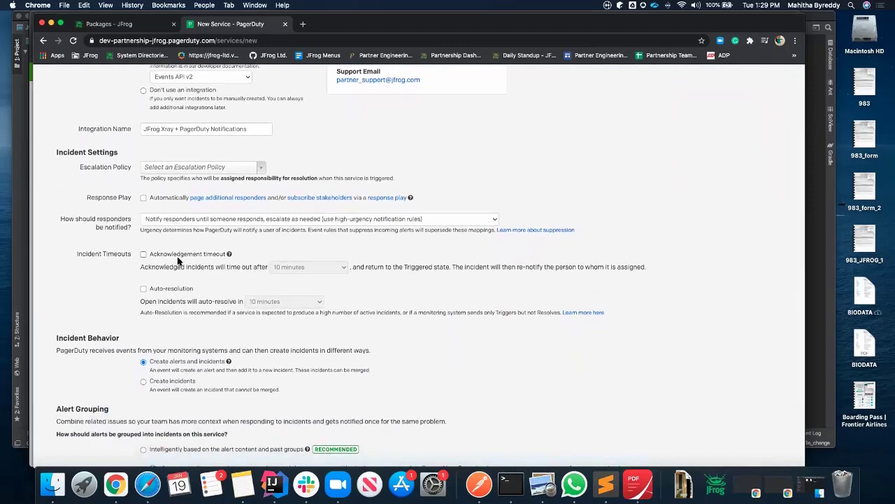
pyautogui.scroll(-4, 452, 310)
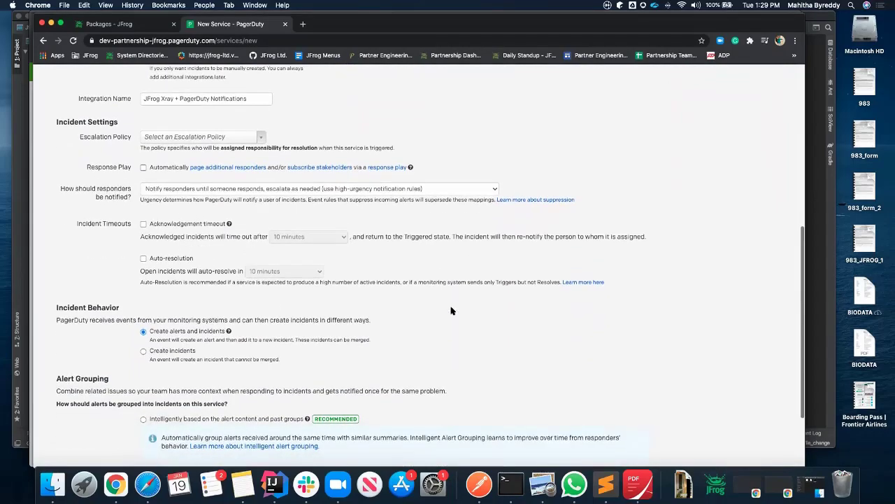
pyautogui.scroll(-1, 451, 310)
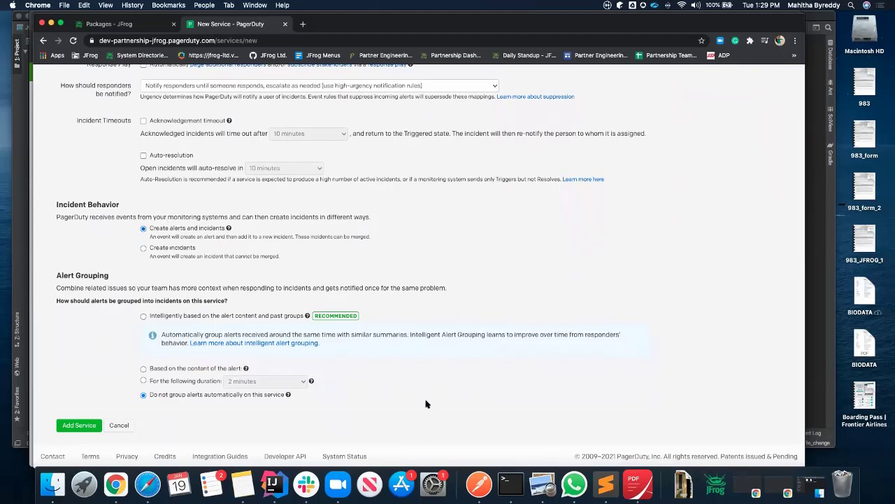
pyautogui.scroll(-1, 427, 406)
pyautogui.click(76, 424)
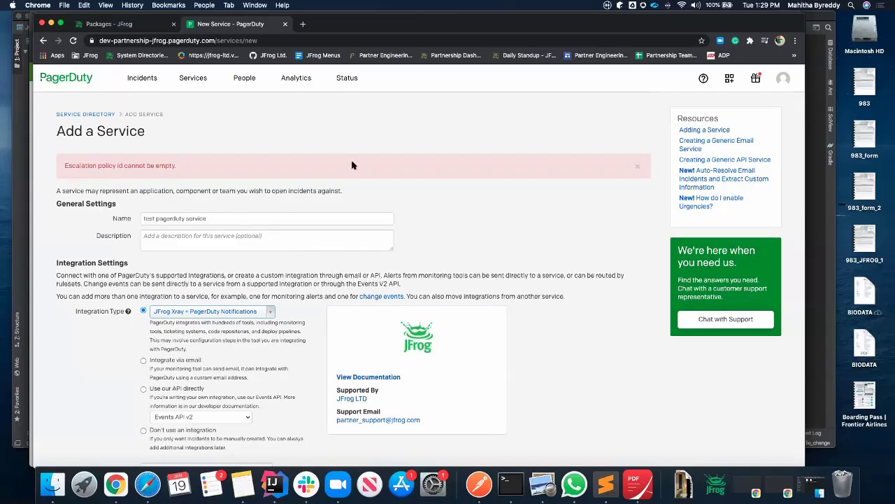
# Pick Escalation policy 3 and add the test pagerduty service
pyautogui.scroll(-10, 262, 166)
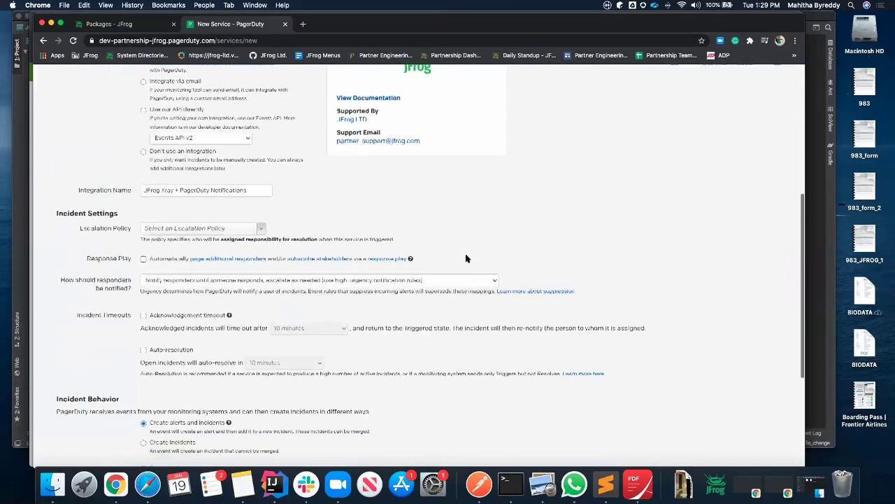
pyautogui.click(255, 172)
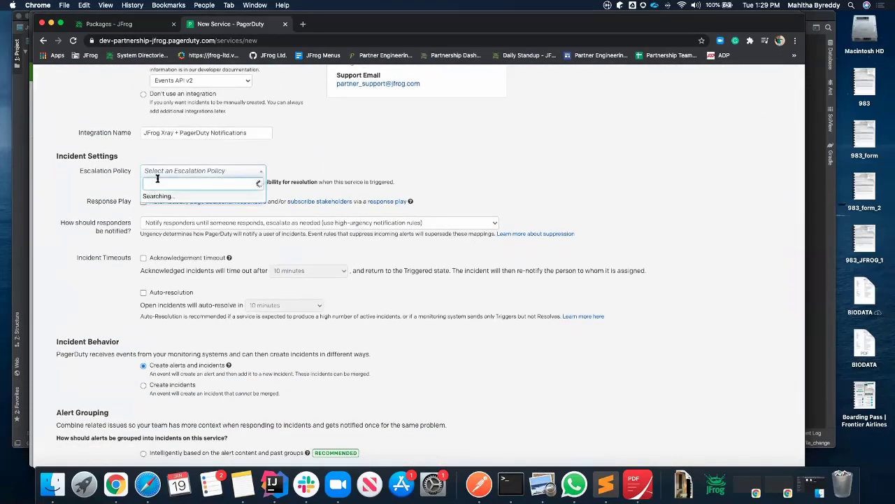
pyautogui.click(208, 200)
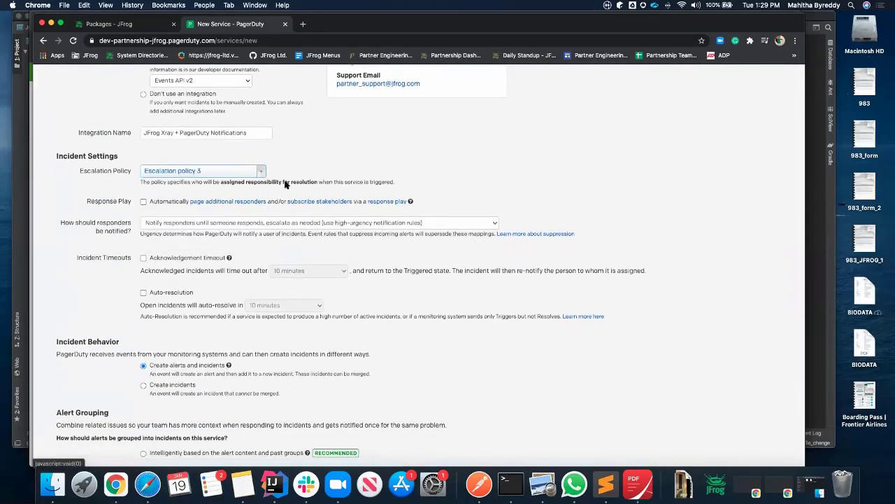
pyautogui.scroll(-4, 354, 286)
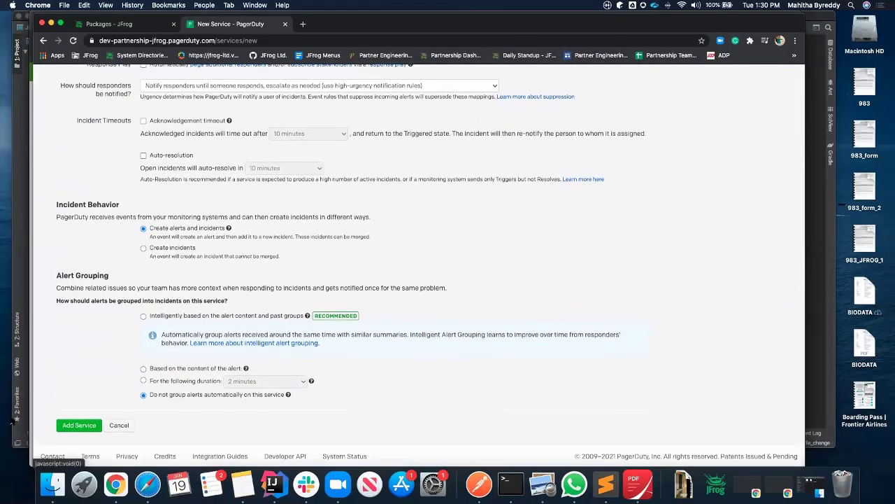
pyautogui.click(79, 426)
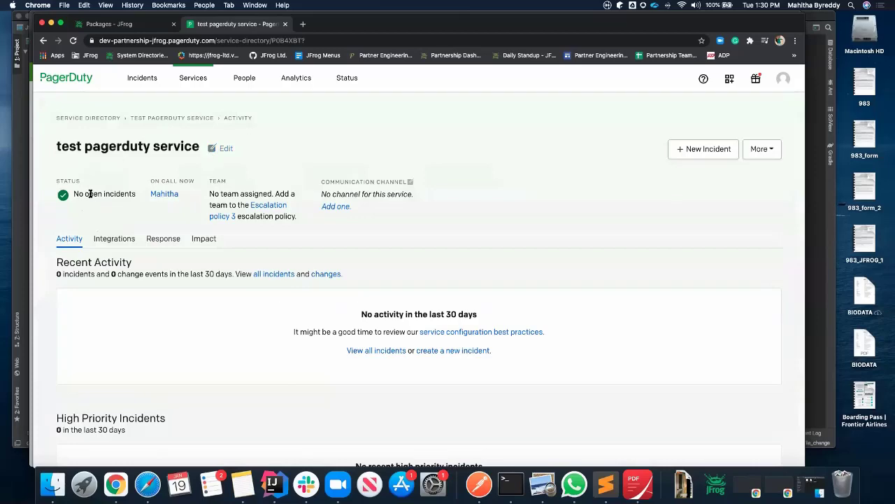
# Open the JFrog Xray integration from the service's Integrations list
pyautogui.click(115, 240)
pyautogui.scroll(-2, 249, 353)
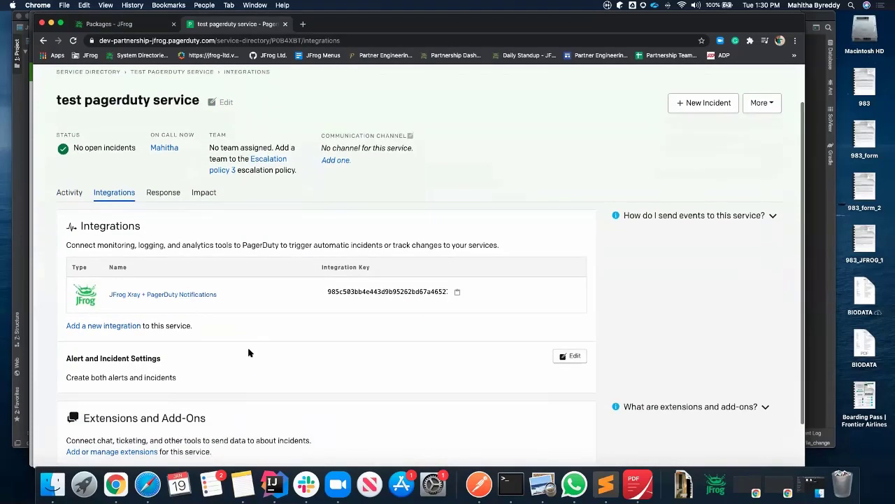
pyautogui.scroll(-1, 248, 353)
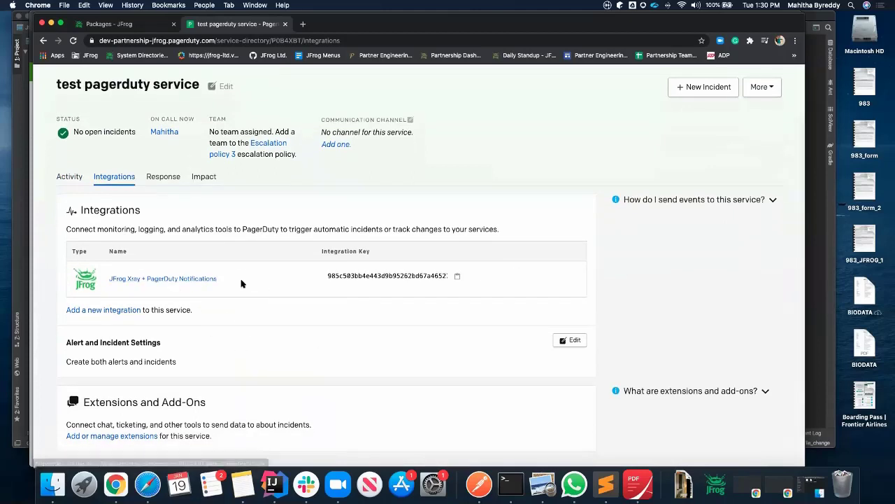
pyautogui.click(168, 282)
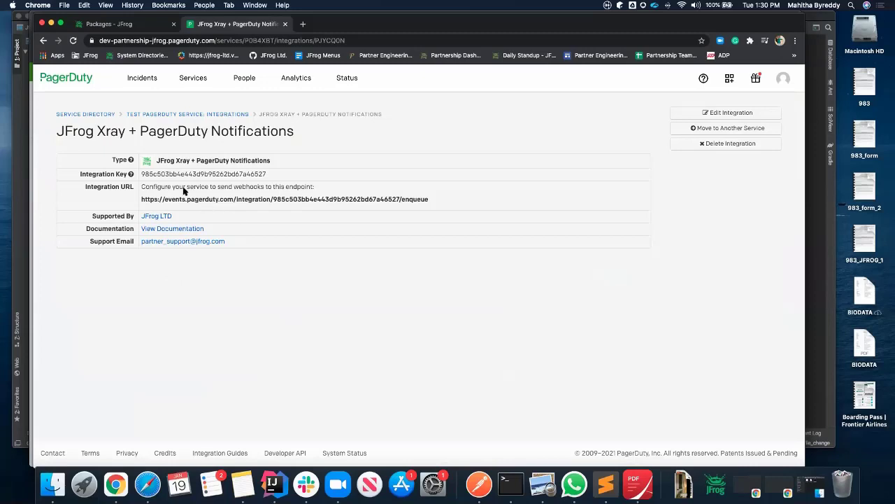
# Select the integration key in the endpoint URL, then return to the JFrog packages page
pyautogui.tripleClick(225, 200)
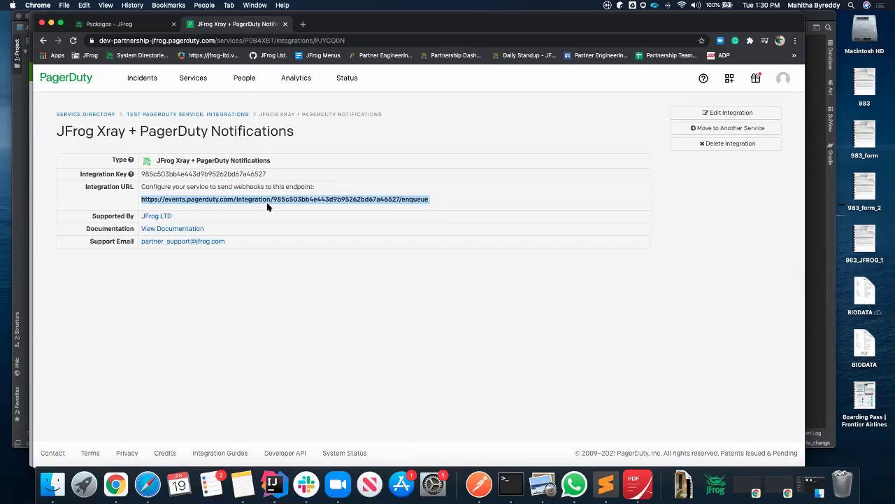
pyautogui.doubleClick(297, 199)
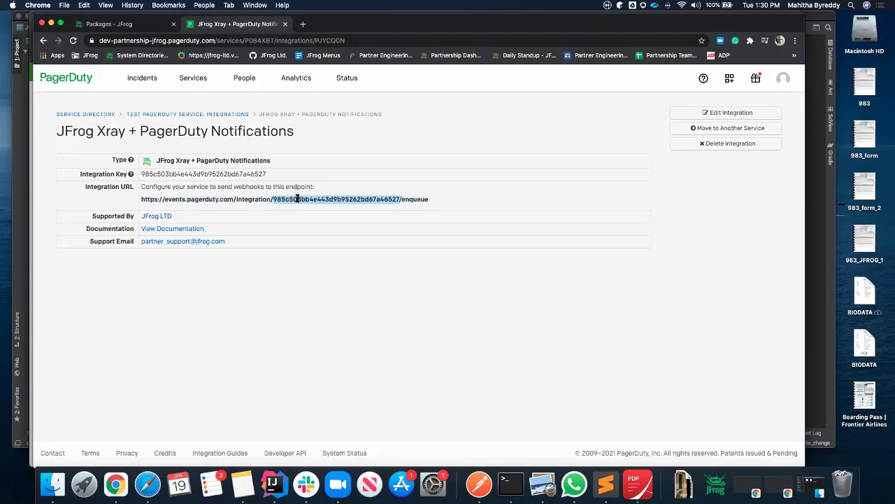
pyautogui.doubleClick(229, 173)
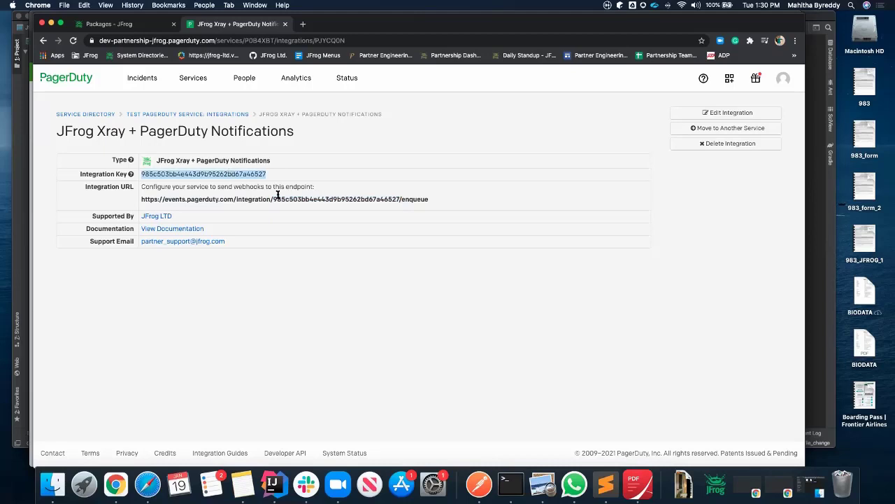
pyautogui.doubleClick(357, 199)
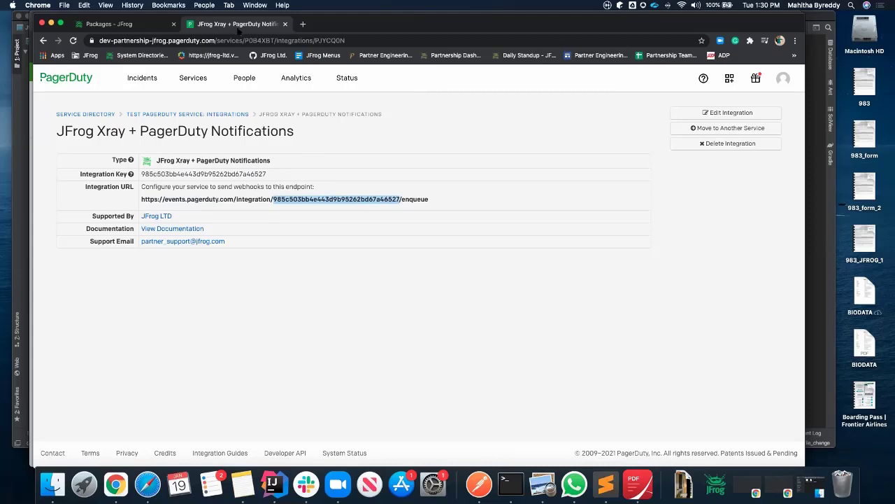
pyautogui.click(110, 24)
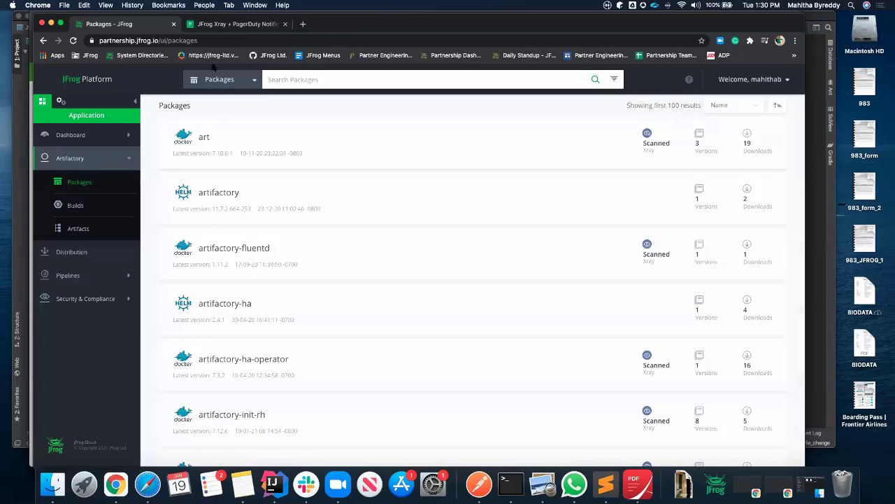
# Start a new Xray webhook in Administration and name it 'pagerduty'
pyautogui.click(62, 100)
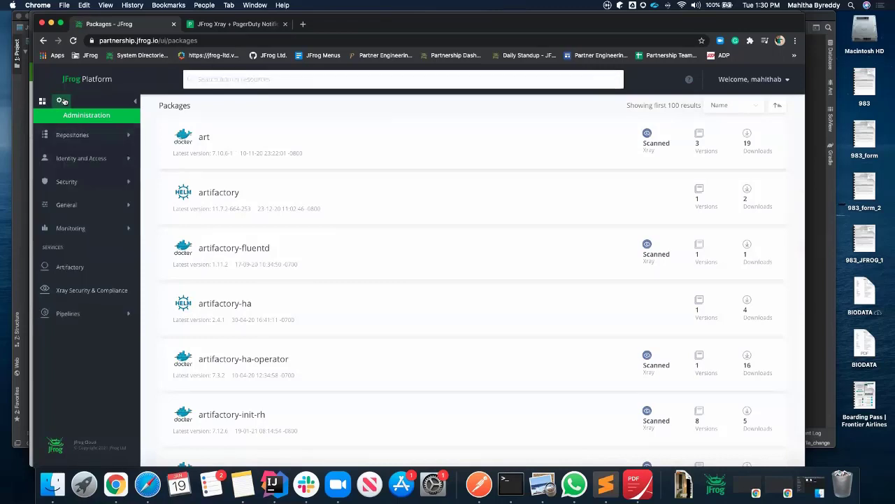
pyautogui.click(107, 294)
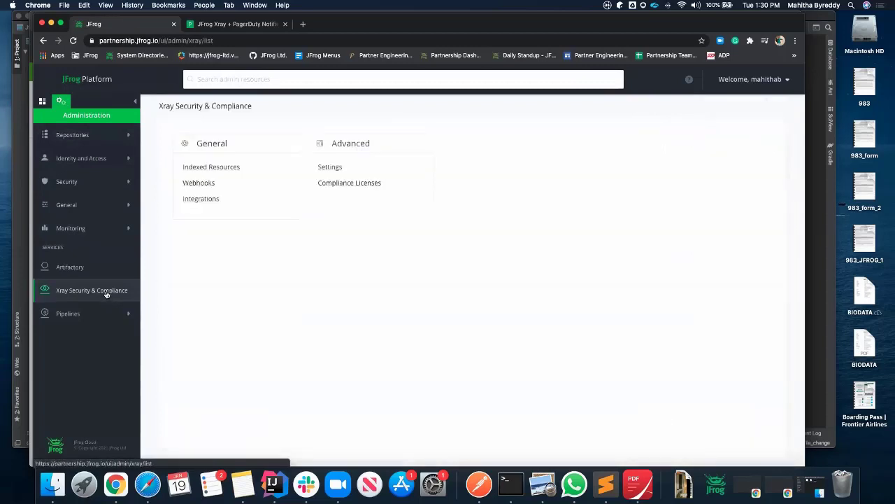
pyautogui.click(199, 183)
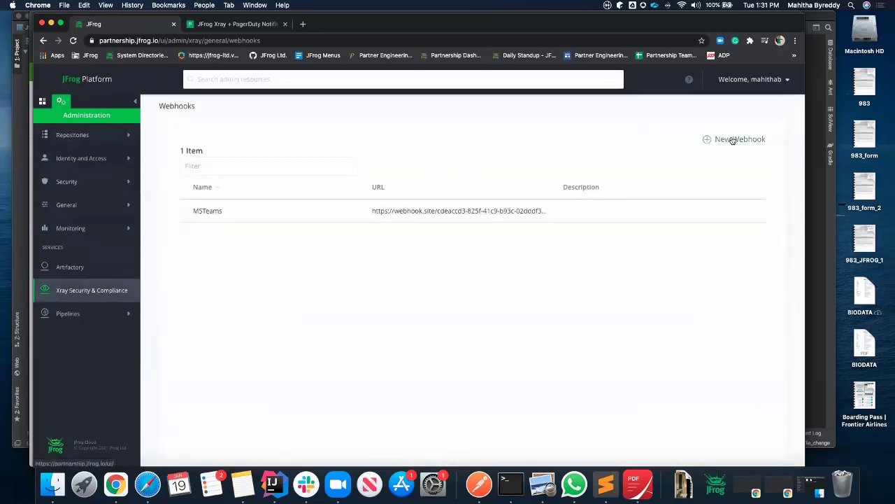
pyautogui.click(733, 140)
pyautogui.click(215, 163)
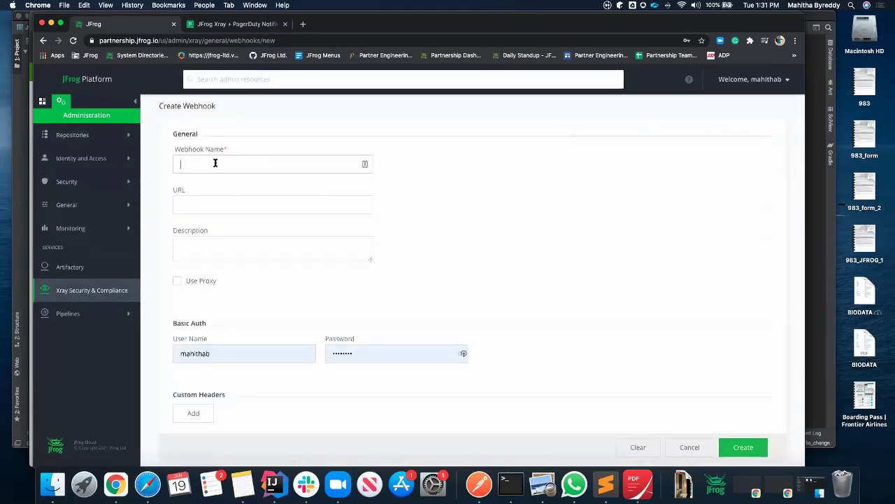
pyautogui.write('pagerduty')
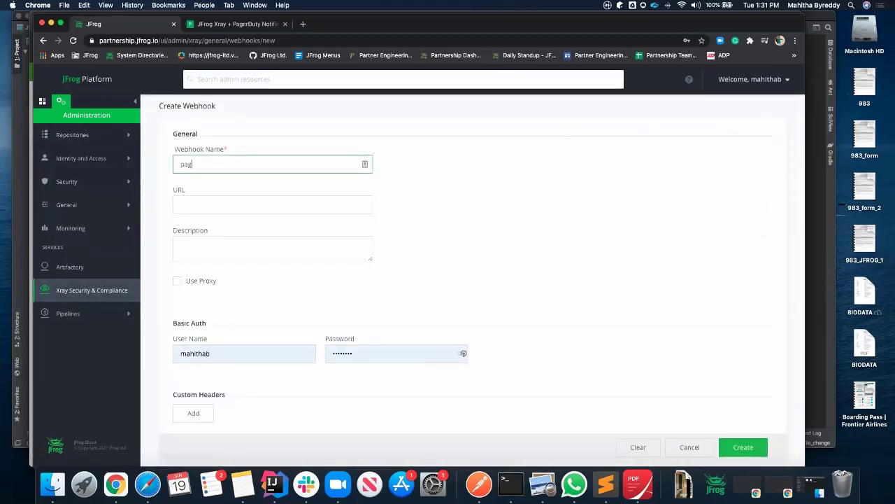
# Paste the PagerDuty integration endpoint URL as the webhook URL and create it
pyautogui.click(219, 201)
pyautogui.click(231, 24)
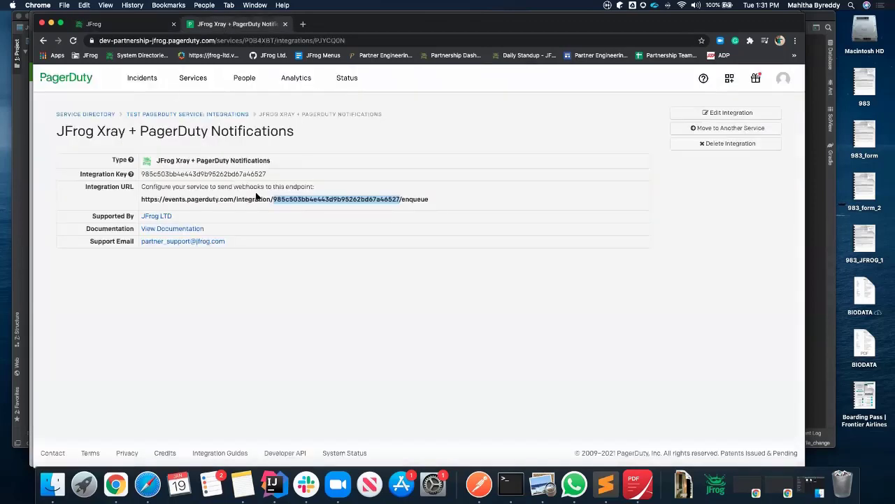
pyautogui.tripleClick(224, 199)
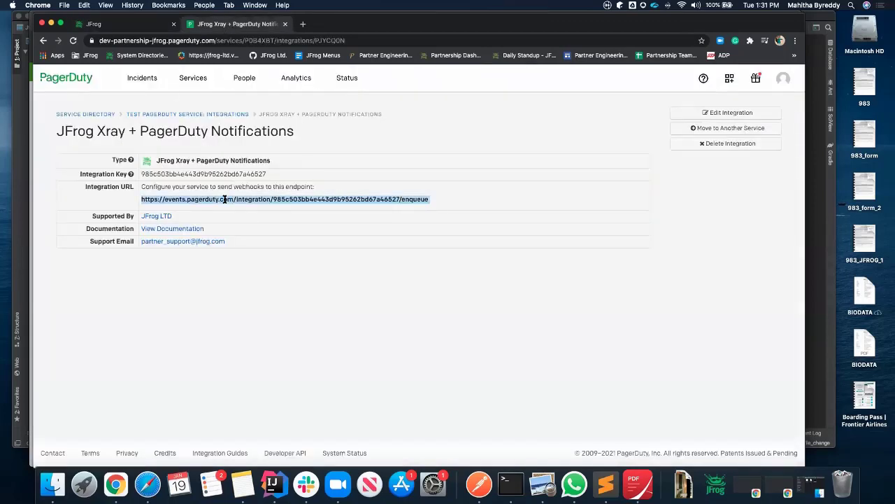
pyautogui.click(127, 25)
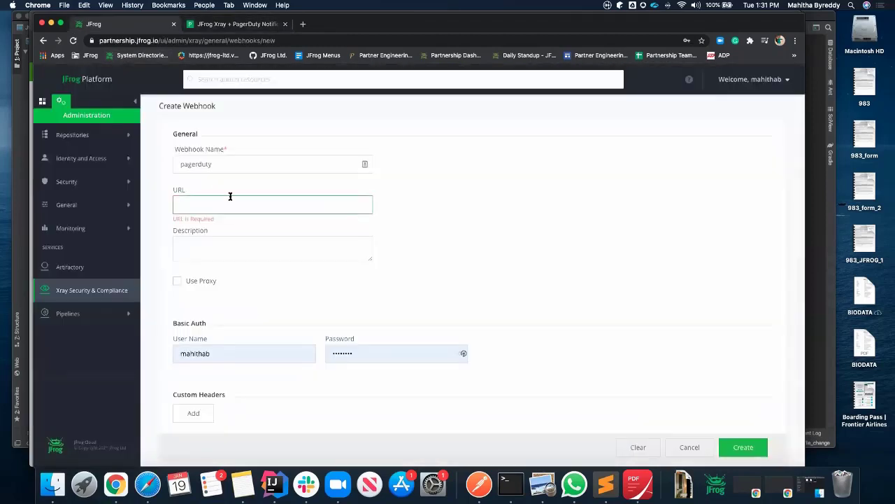
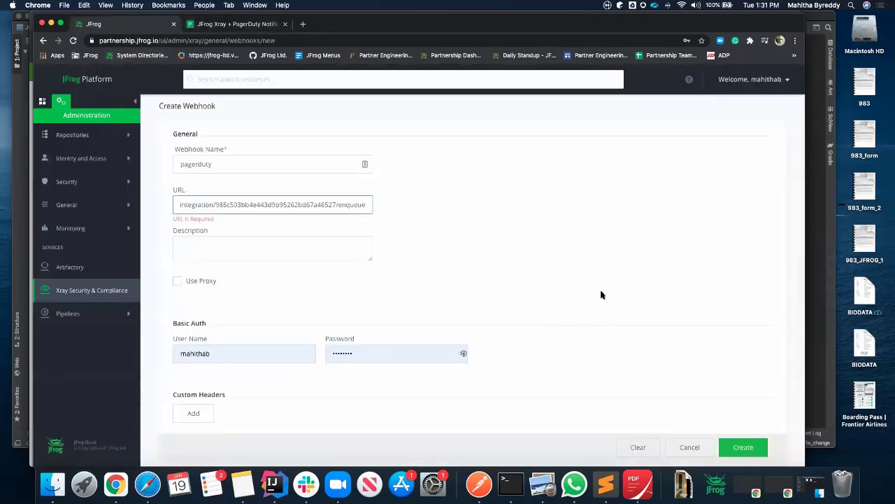
pyautogui.click(587, 290)
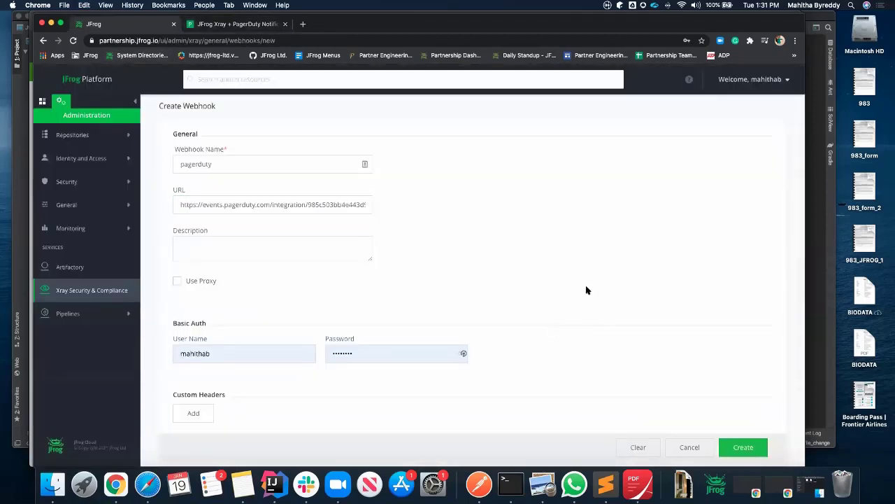
pyautogui.click(739, 447)
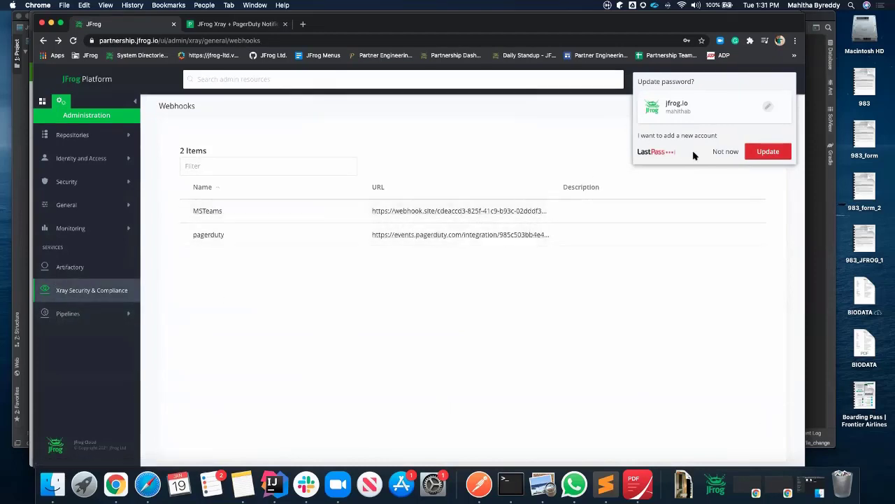
# Dismiss the LastPass prompt and go to Xray Policies in the Application area
pyautogui.click(720, 153)
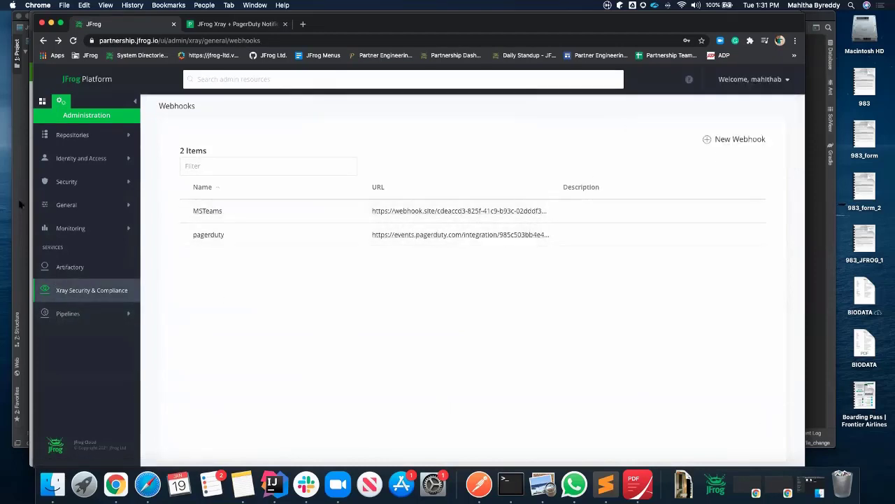
pyautogui.click(42, 102)
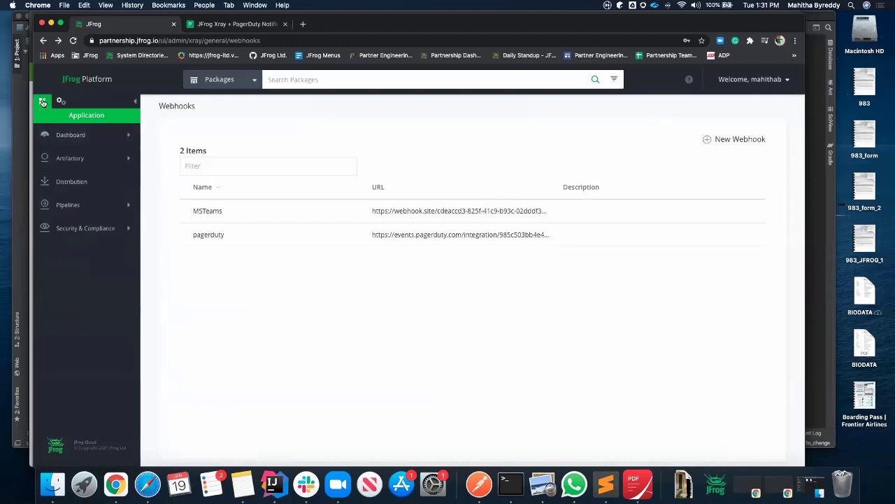
pyautogui.click(104, 233)
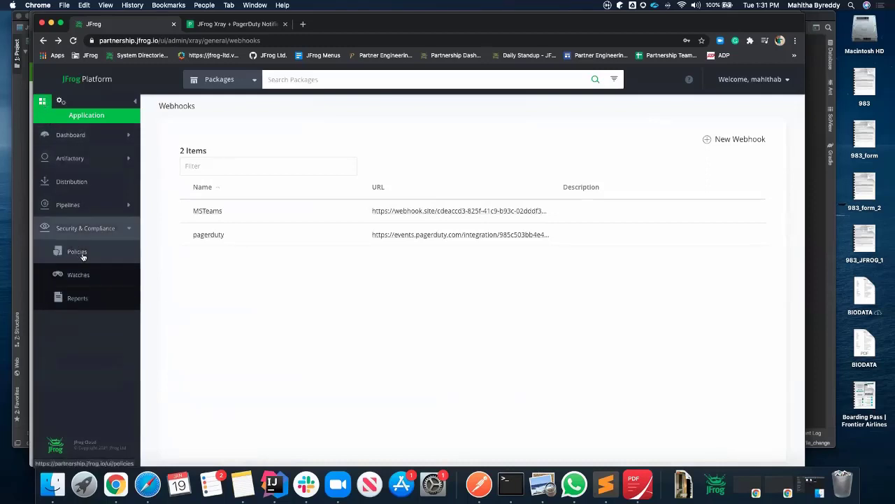
pyautogui.click(77, 253)
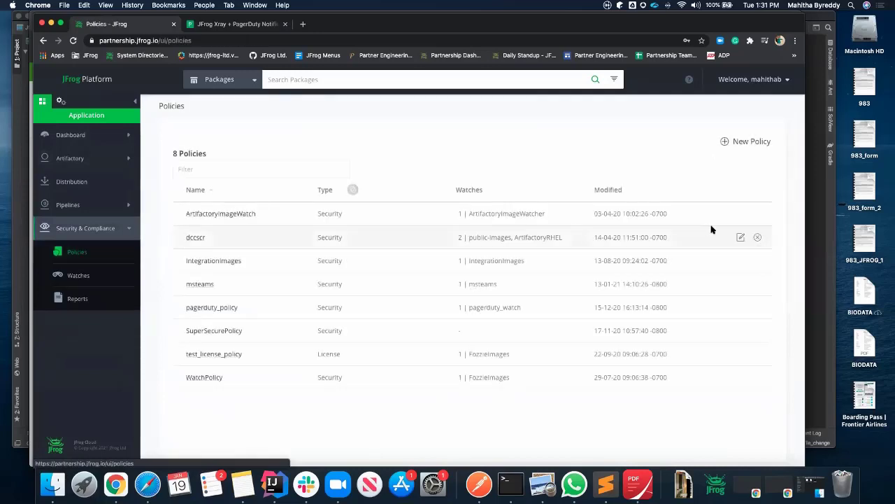
# Start a new policy named 'pagerduty' and add its first rule
pyautogui.click(760, 142)
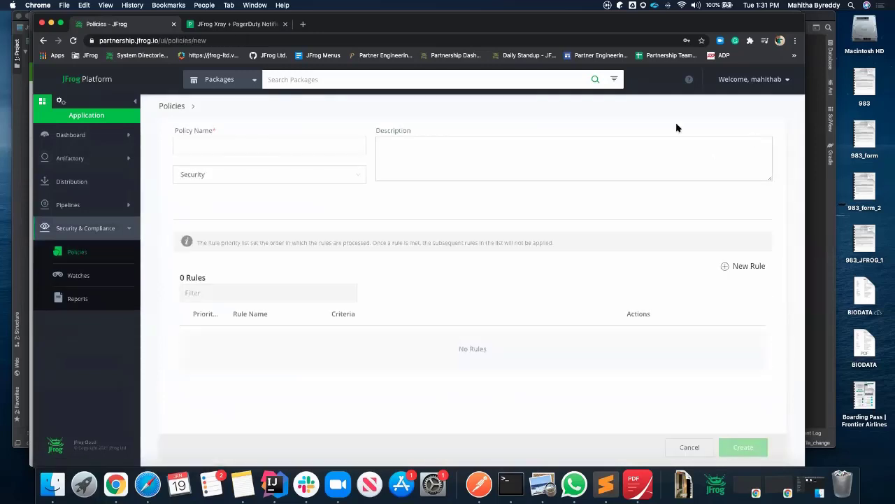
pyautogui.click(267, 146)
pyautogui.write('pagerduty')
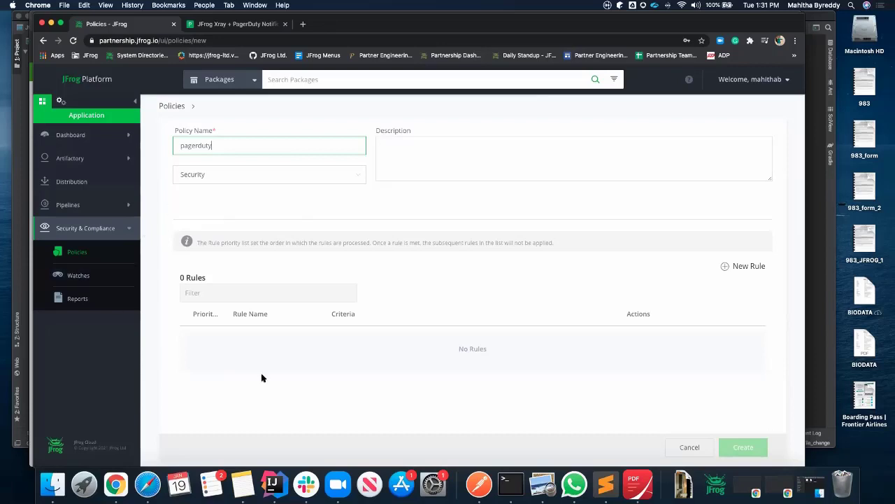
pyautogui.click(749, 266)
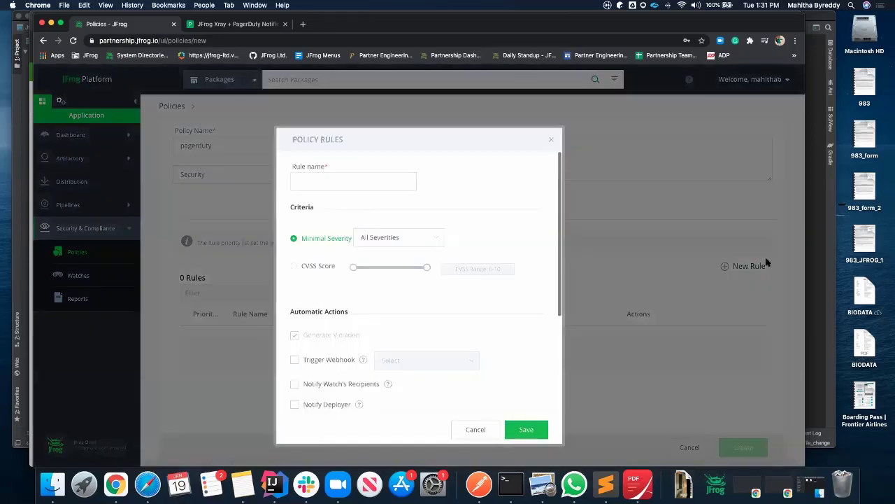
# Name the rule 'pagerduty' with All Severities, set it to trigger the pagerduty webhook, and save
pyautogui.click(338, 178)
pyautogui.write('pagerduty')
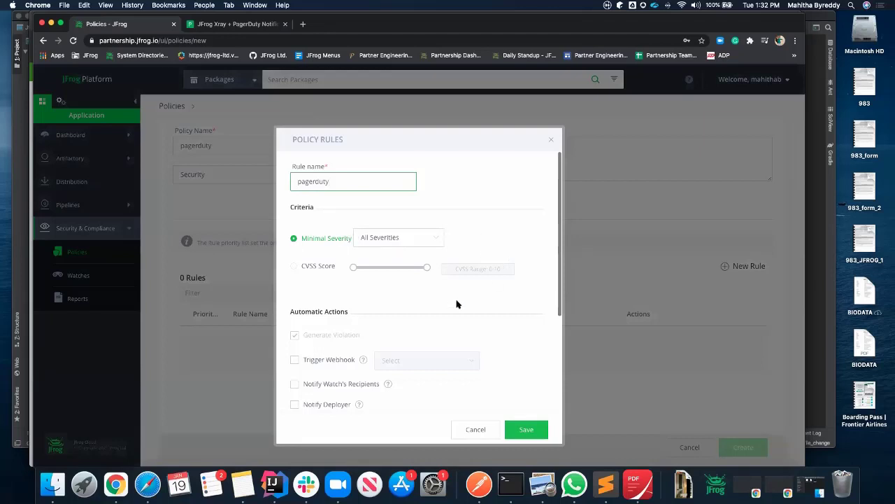
pyautogui.scroll(-3, 457, 304)
pyautogui.scroll(-3, 457, 303)
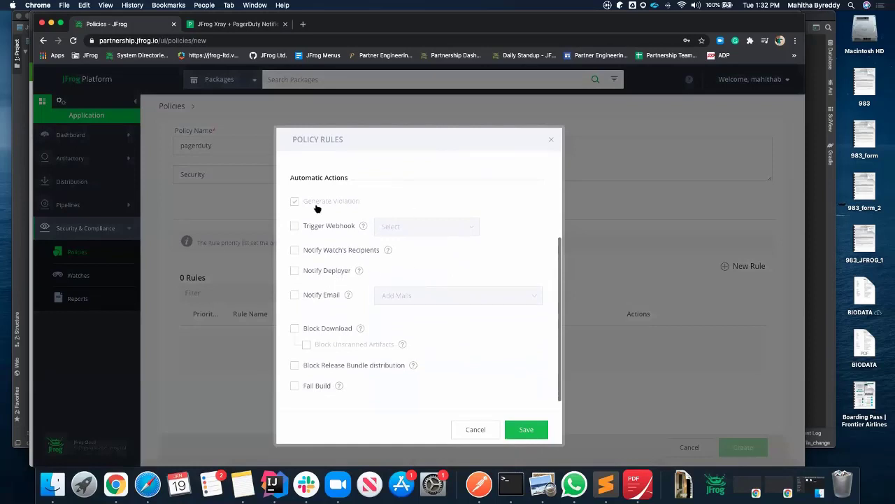
pyautogui.click(295, 228)
pyautogui.click(466, 227)
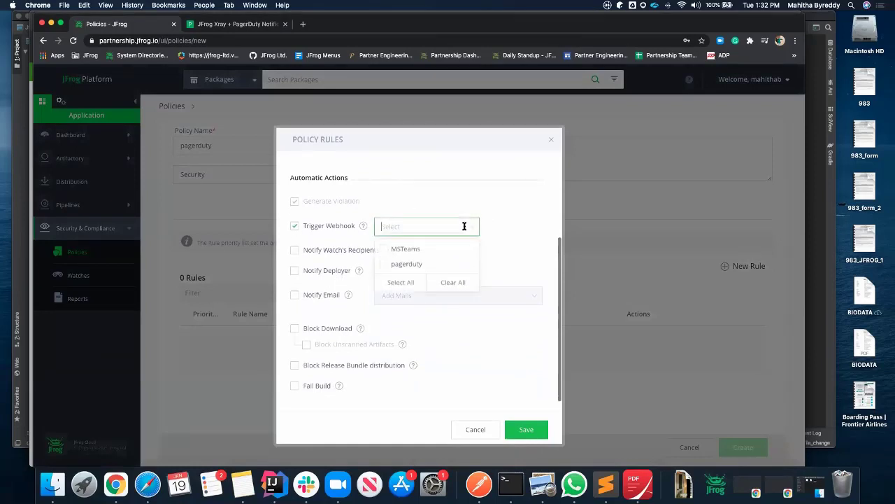
pyautogui.click(418, 266)
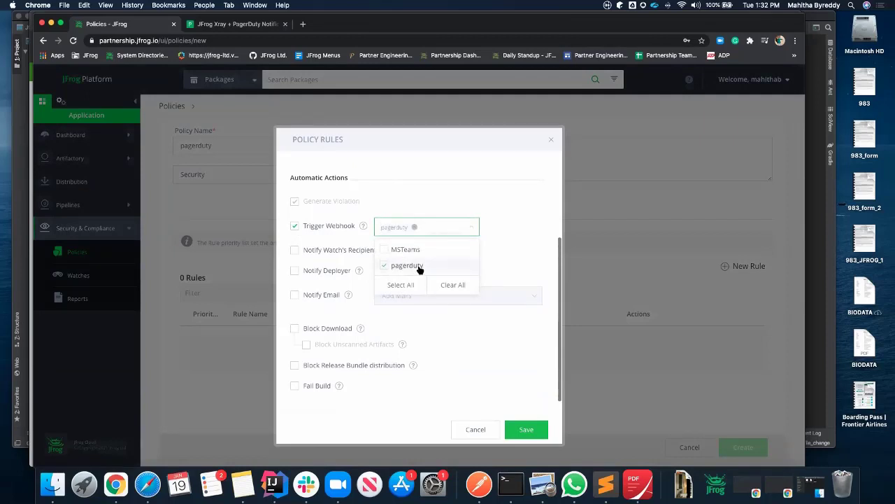
pyautogui.click(496, 349)
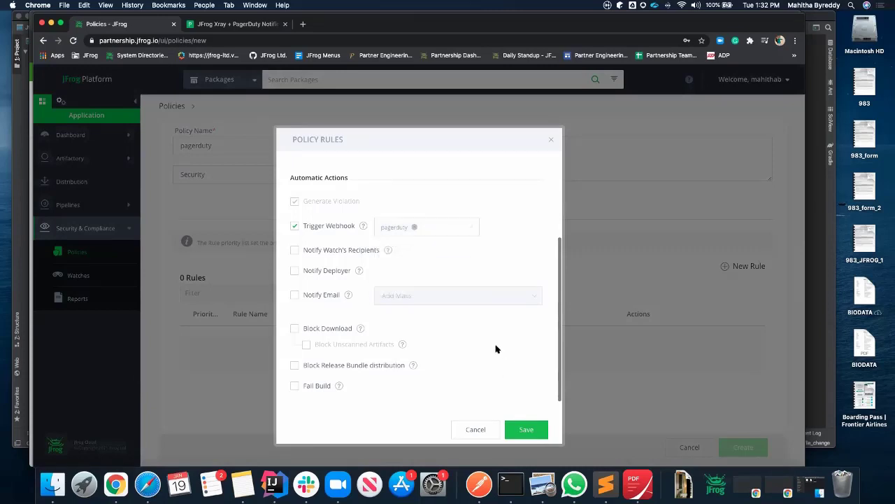
pyautogui.scroll(-1, 496, 348)
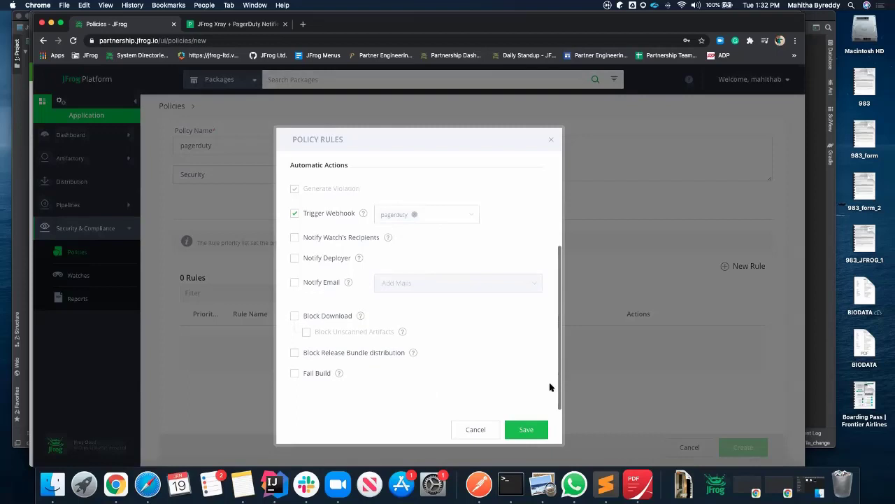
pyautogui.click(526, 428)
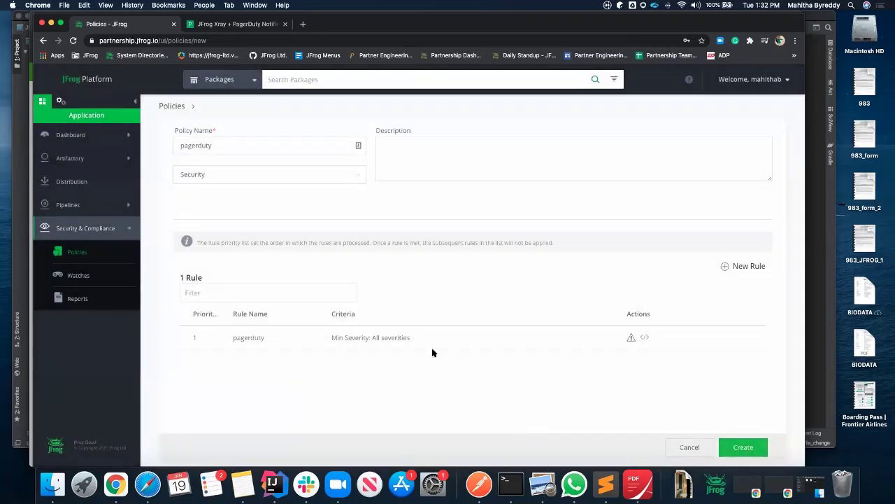
# Create and check the pagerduty policy, then start a new watch from Watches
pyautogui.click(749, 448)
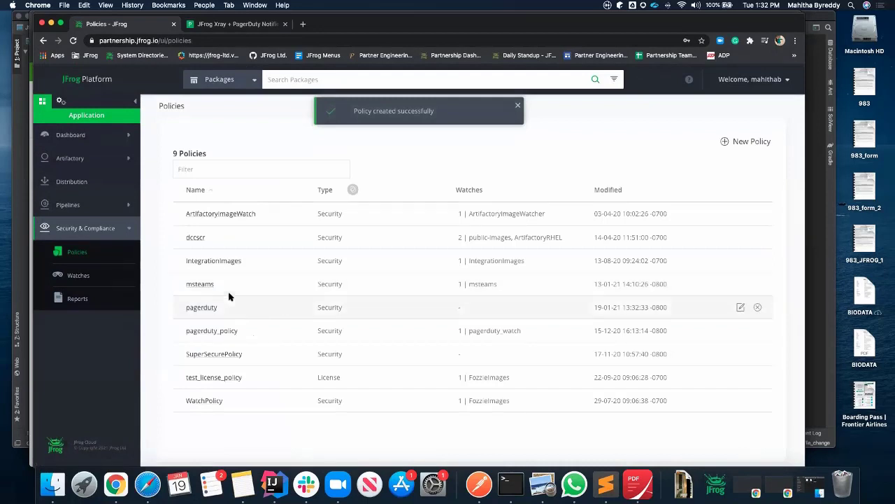
pyautogui.click(206, 308)
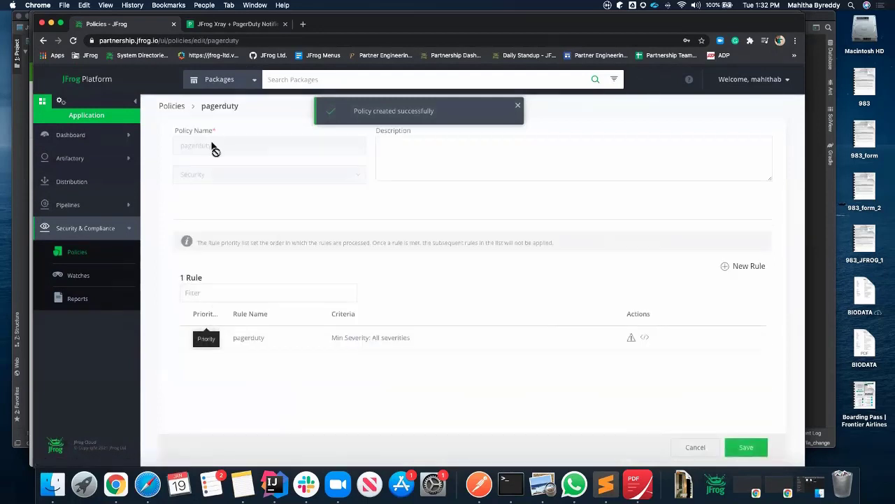
pyautogui.click(82, 254)
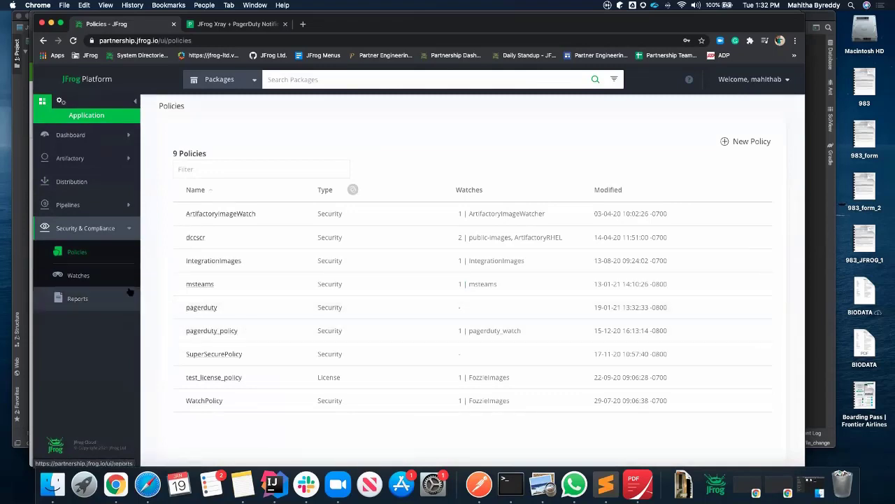
pyautogui.click(83, 277)
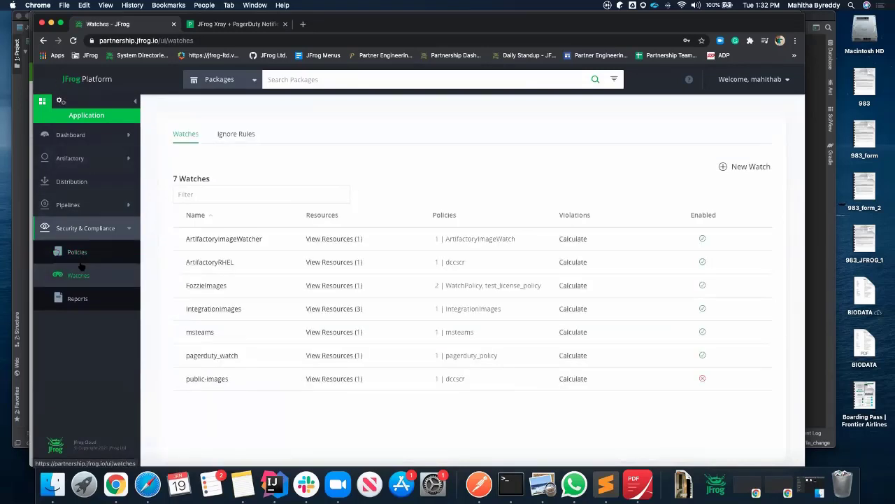
pyautogui.click(746, 167)
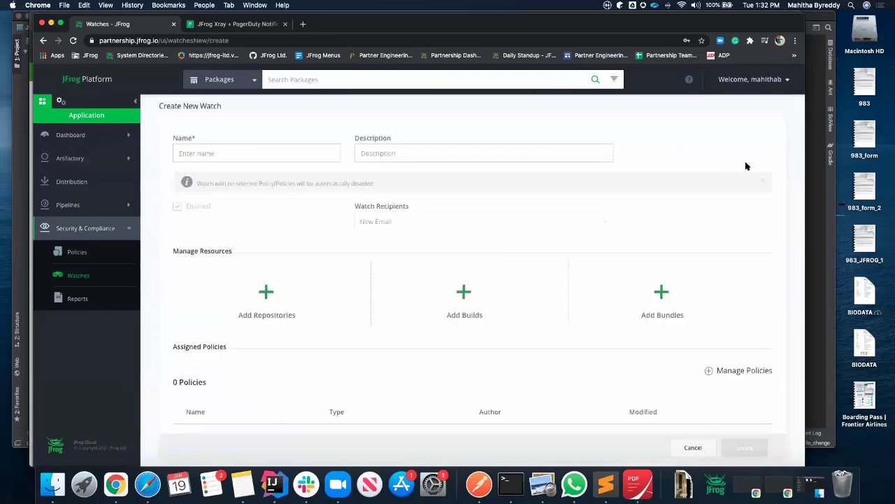
# Enter 'pagerduty' as the watch name, fixing the first letter, and open repository selection
pyautogui.click(207, 152)
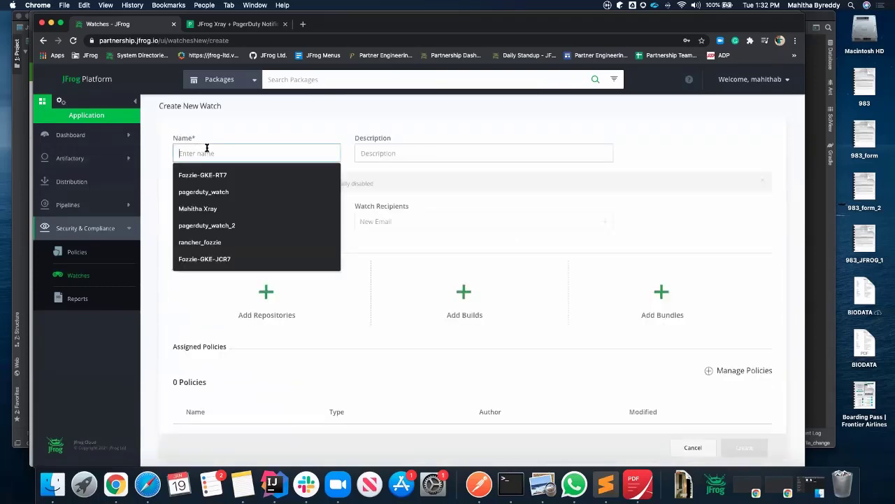
pyautogui.write('oa')
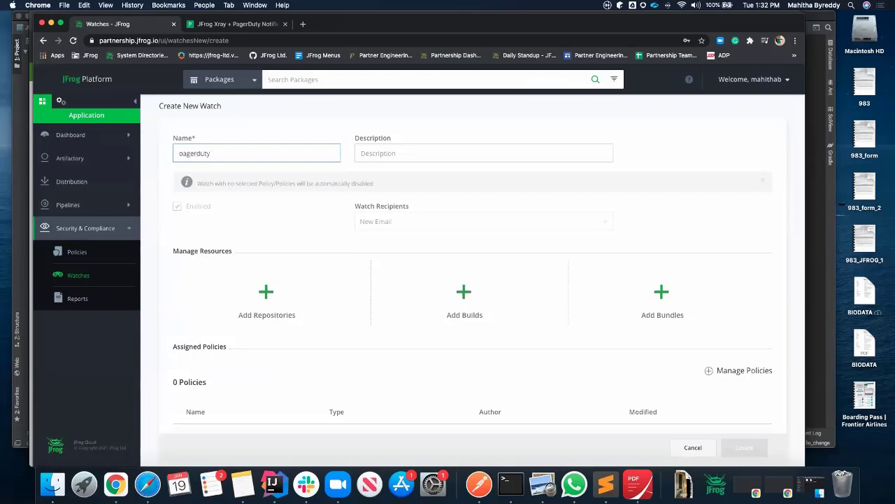
pyautogui.click(182, 153)
pyautogui.press('BackSpace')
pyautogui.write('p')
pyautogui.scroll(-2, 350, 210)
pyautogui.scroll(2, 406, 164)
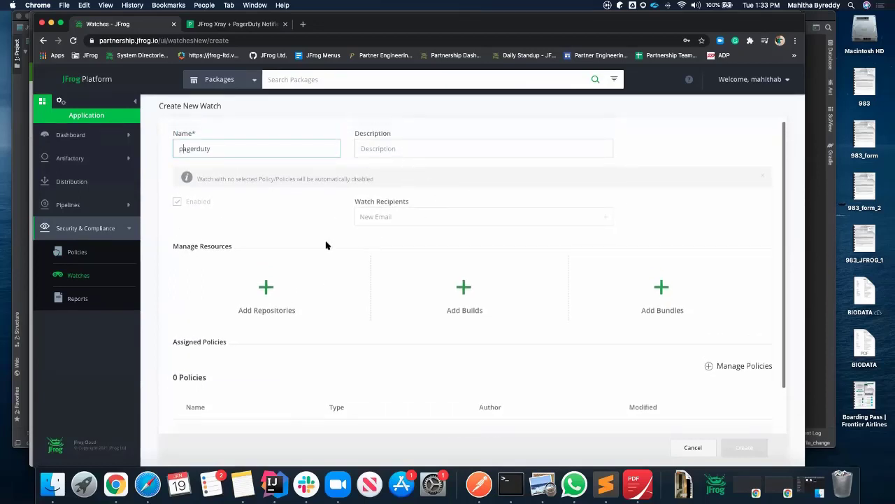
pyautogui.scroll(-2, 479, 272)
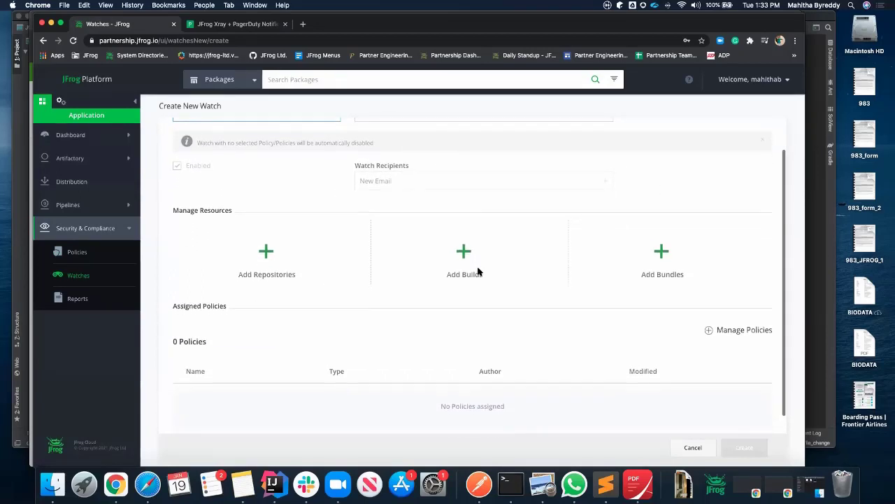
pyautogui.scroll(-2, 479, 271)
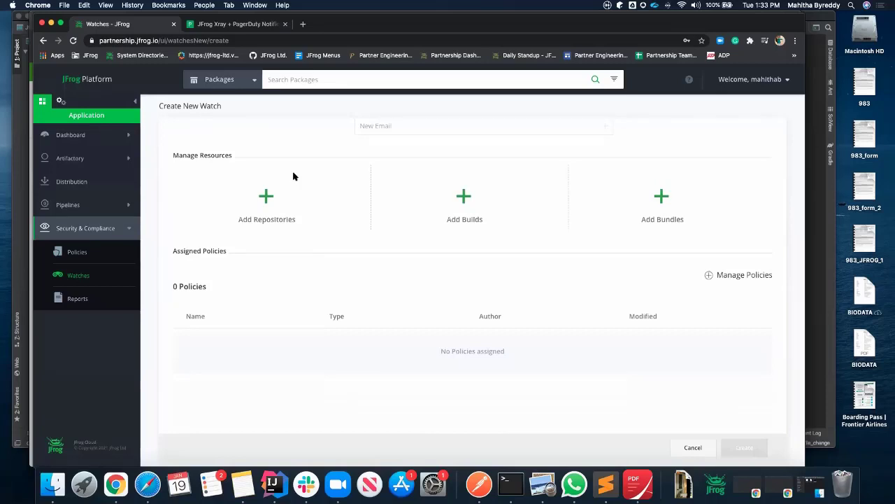
pyautogui.click(267, 198)
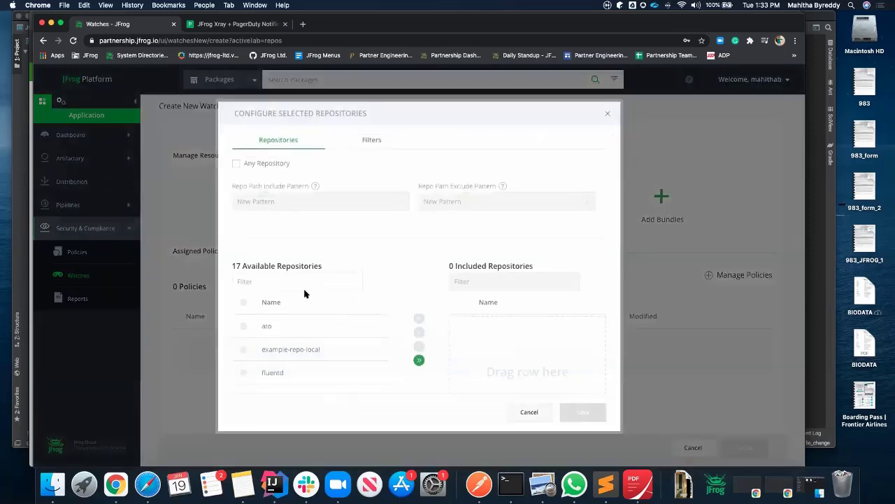
# Filter for 'siem', move it to Included Repositories, and save the selection
pyautogui.scroll(-2, 304, 294)
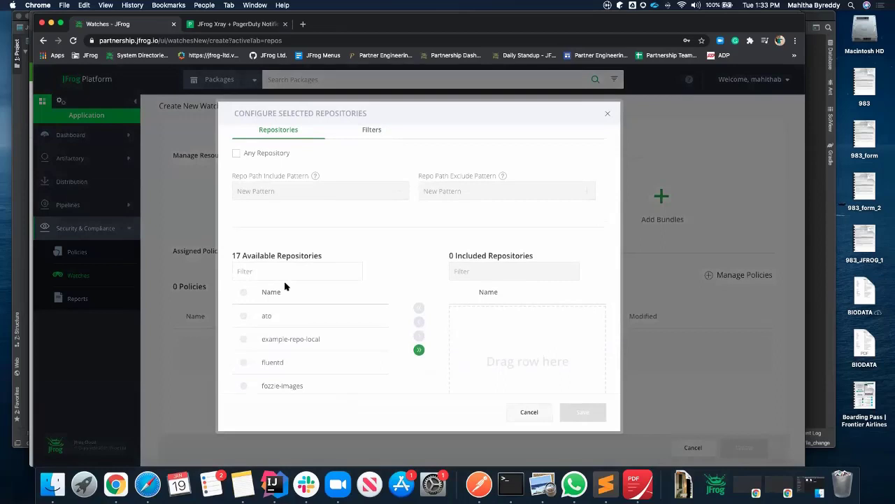
pyautogui.click(287, 273)
pyautogui.write('siem')
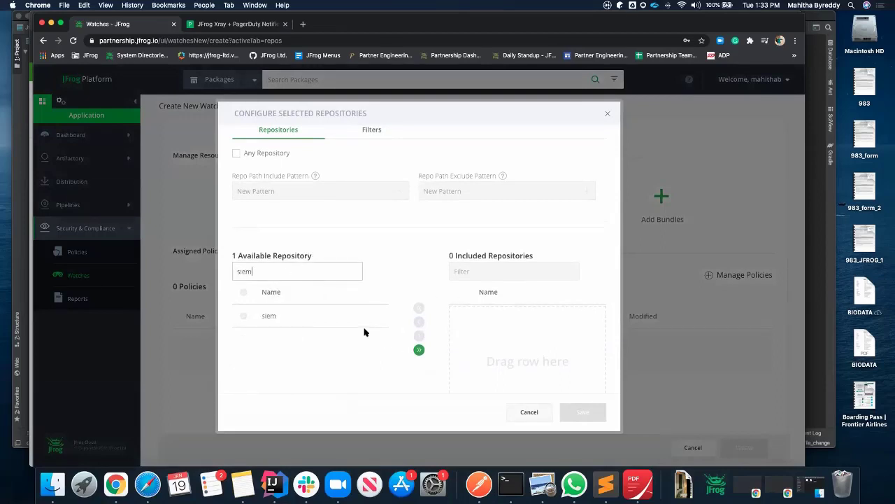
pyautogui.click(361, 316)
pyautogui.click(420, 336)
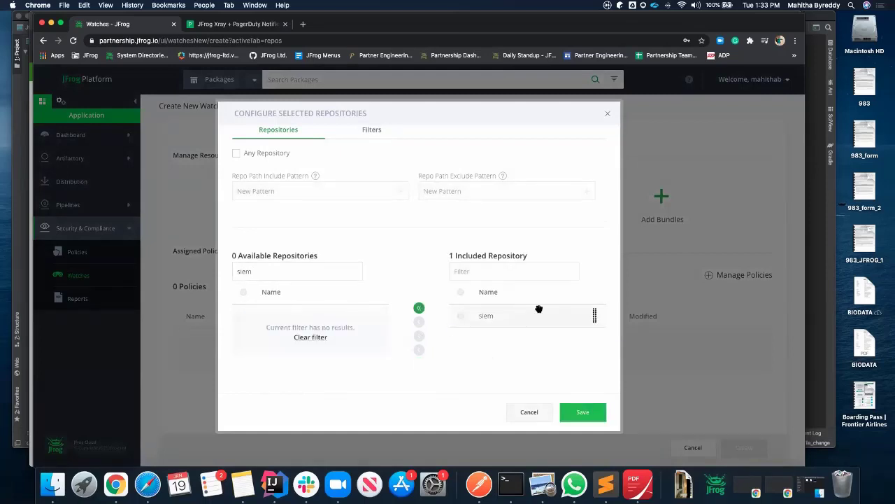
pyautogui.scroll(-1, 528, 355)
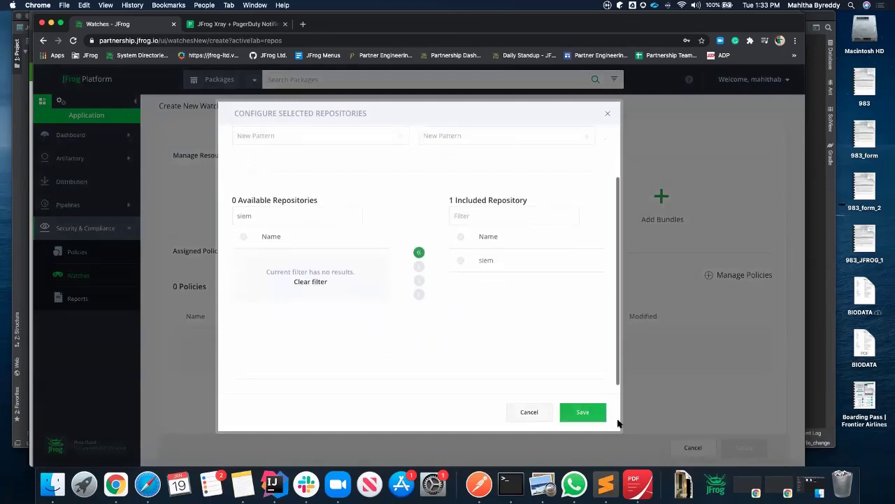
pyautogui.click(584, 415)
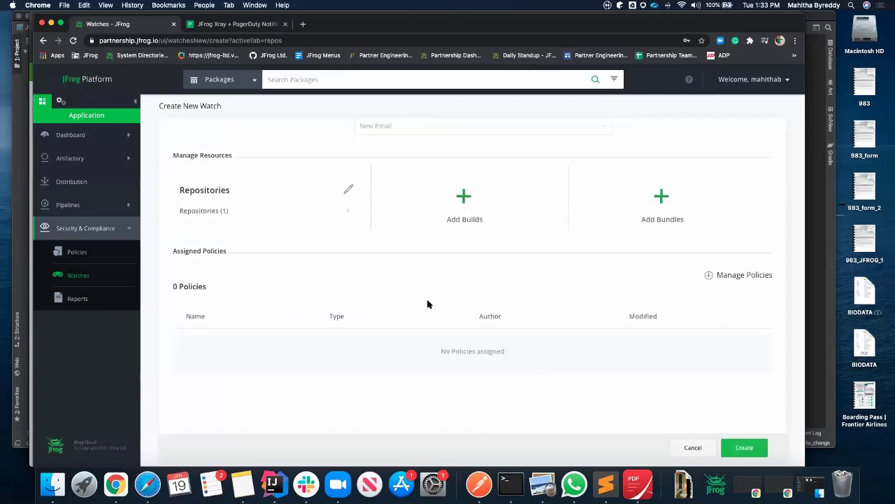
pyautogui.scroll(-1, 429, 305)
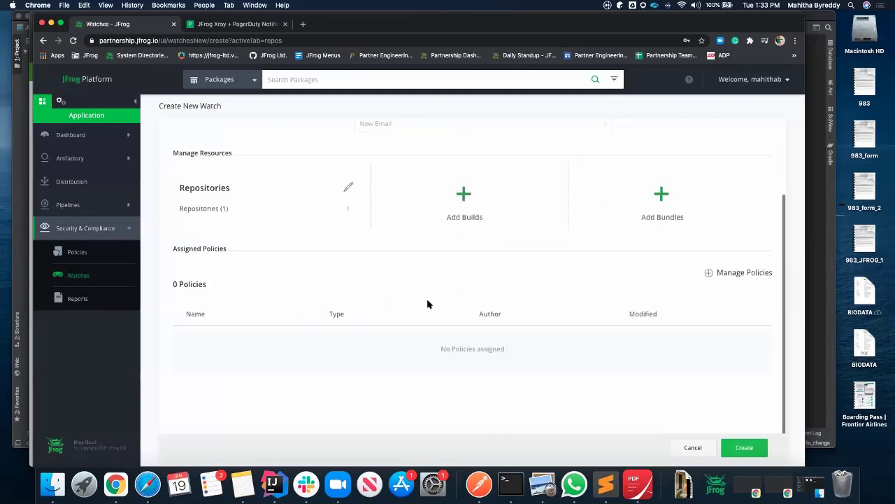
# Add the pagerduty policy to the watch's Included Policies and save the assignment
pyautogui.click(739, 272)
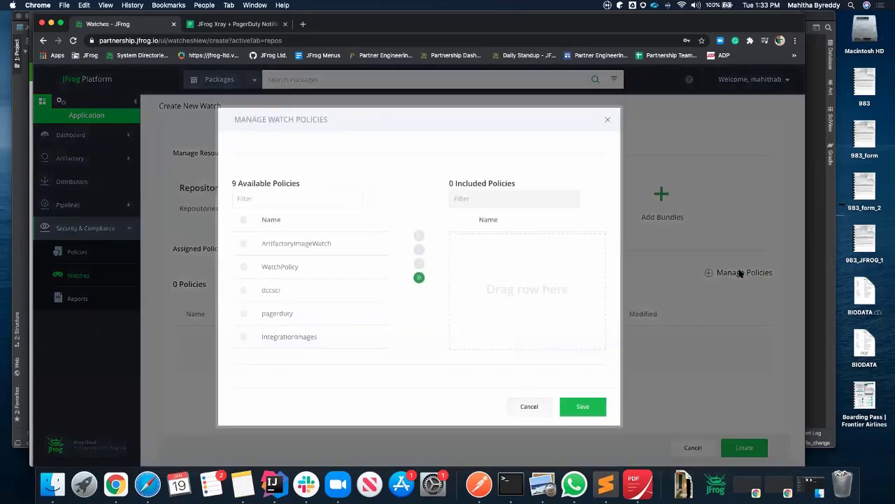
pyautogui.click(284, 314)
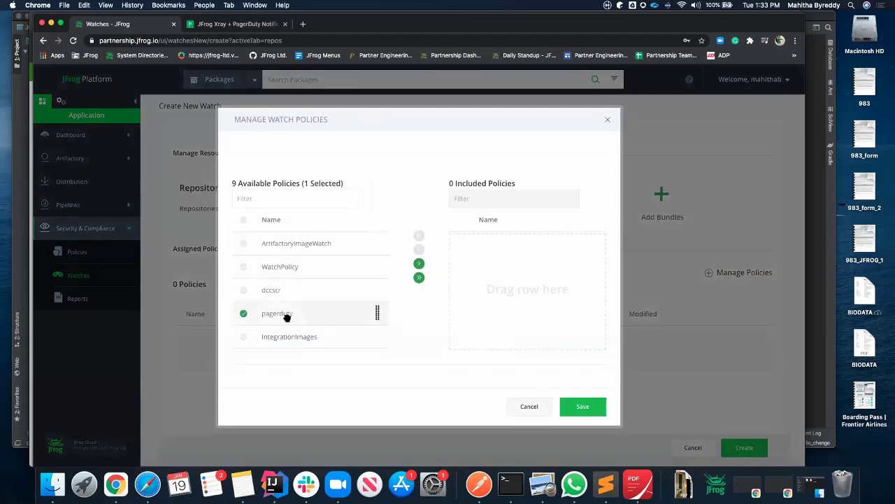
pyautogui.click(419, 264)
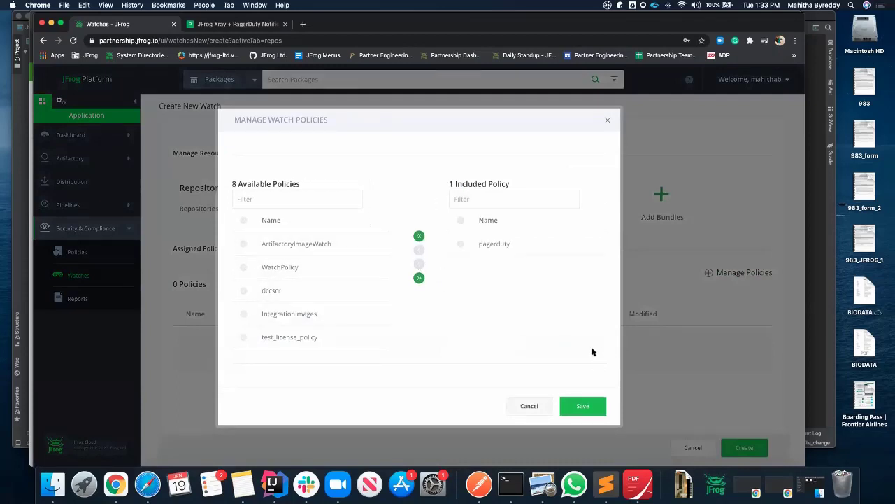
pyautogui.click(578, 409)
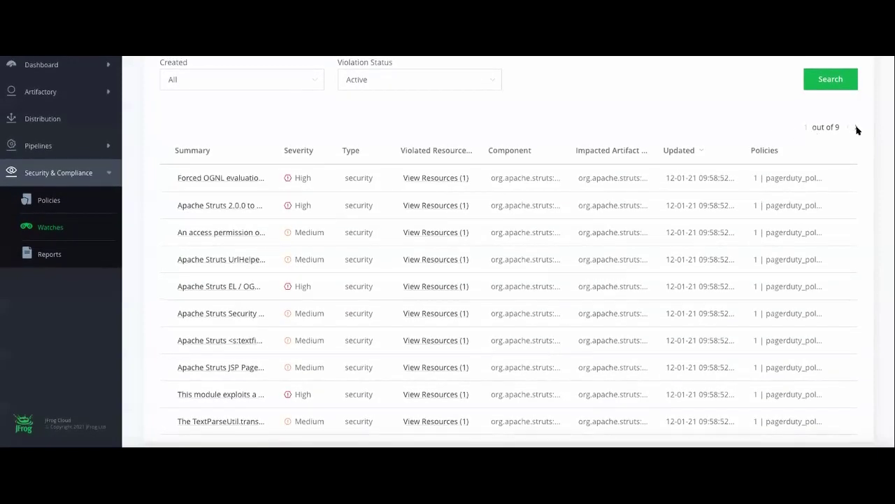
# View the second page of violations, then go to PagerDuty's Incidents on All Teams page
pyautogui.click(855, 127)
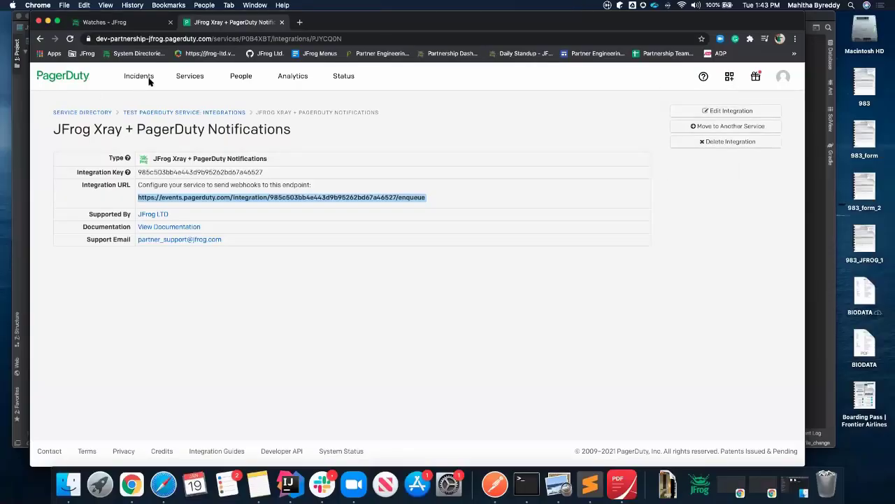
pyautogui.click(141, 78)
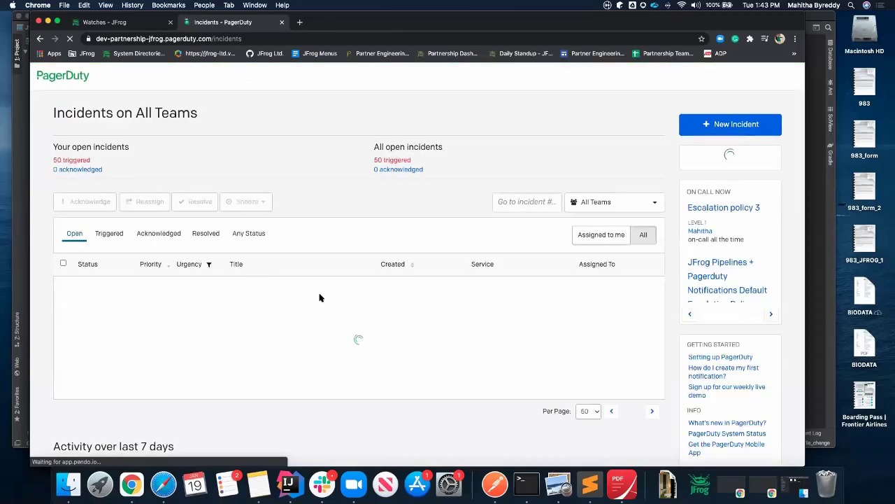
# Scan the incidents list and open incident #80 for the Apache Struts token check vulnerability
pyautogui.scroll(-1, 320, 297)
pyautogui.scroll(-4, 320, 298)
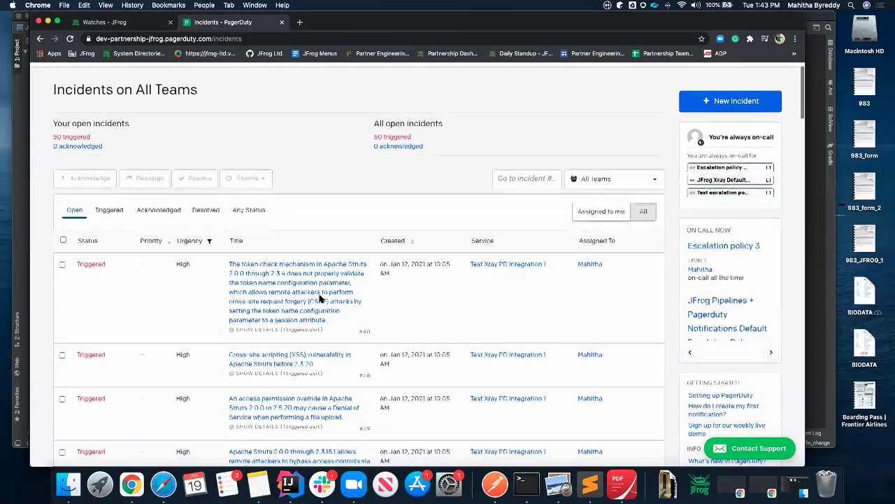
pyautogui.scroll(-3, 320, 297)
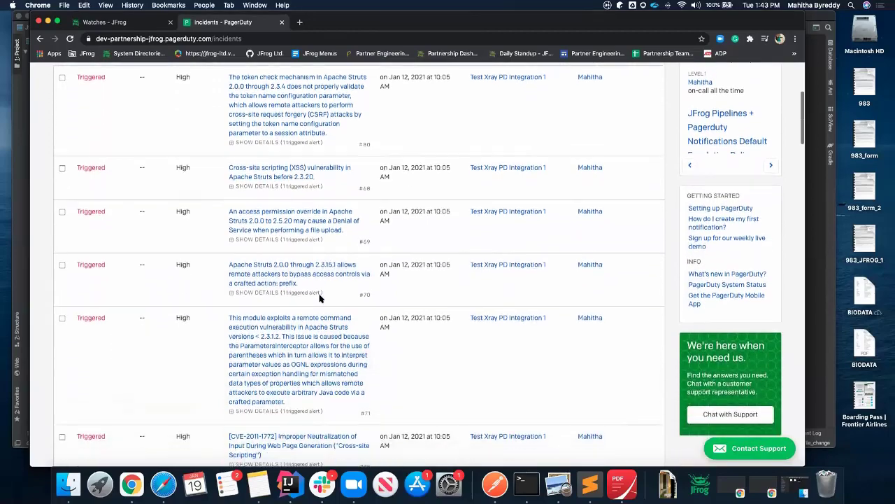
pyautogui.scroll(4, 320, 297)
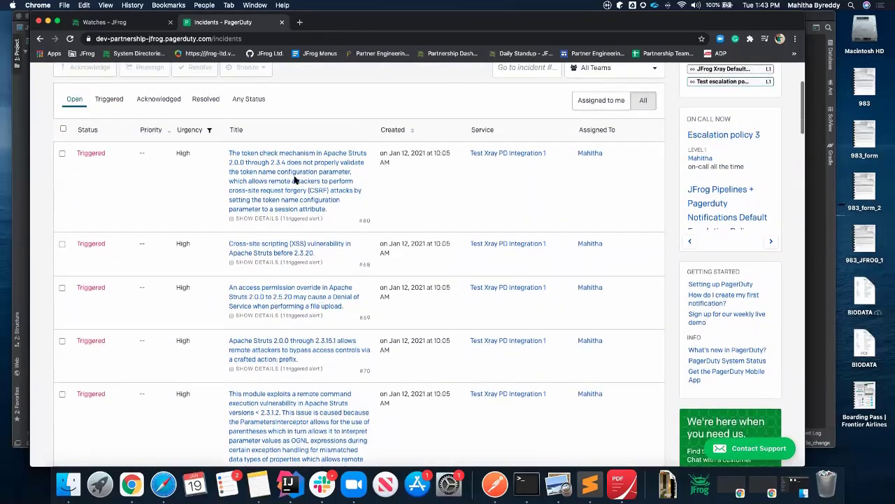
pyautogui.click(295, 178)
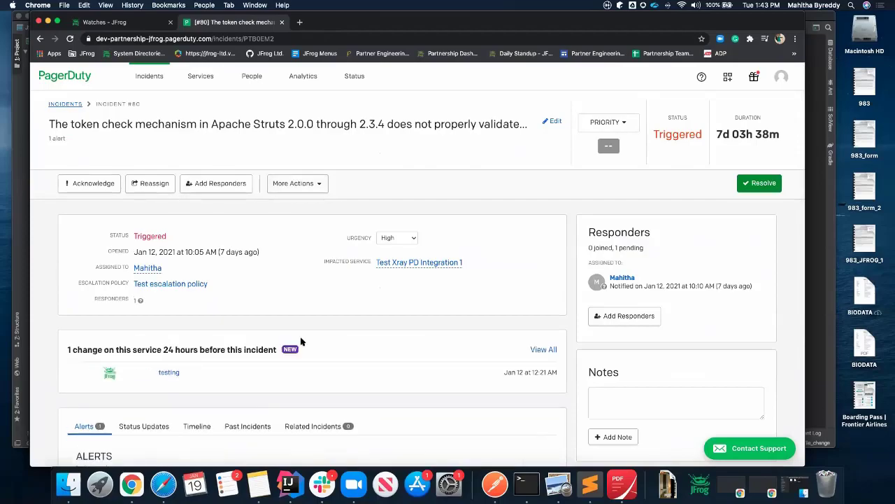
# Review the CVE-2012-4386 alert details: JFrog provider, Medium severity, struts2-core-2.0.9.jar
pyautogui.scroll(-5, 300, 340)
pyautogui.scroll(-5, 301, 340)
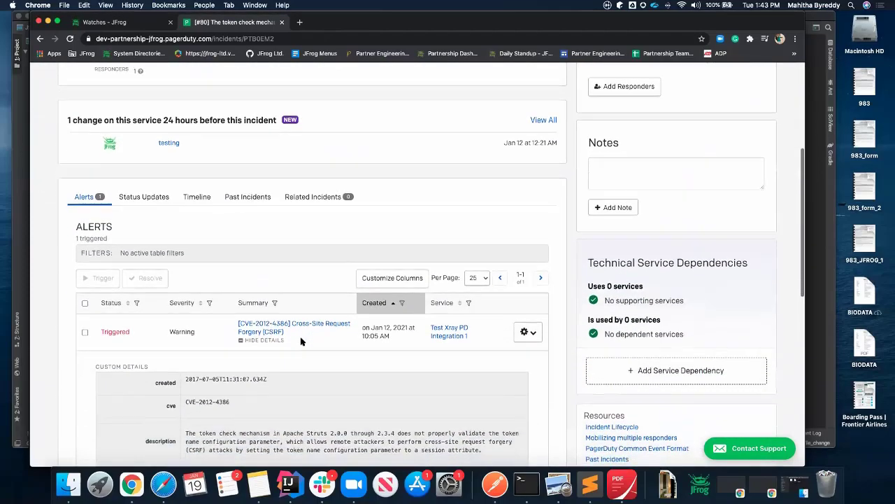
pyautogui.scroll(-4, 301, 341)
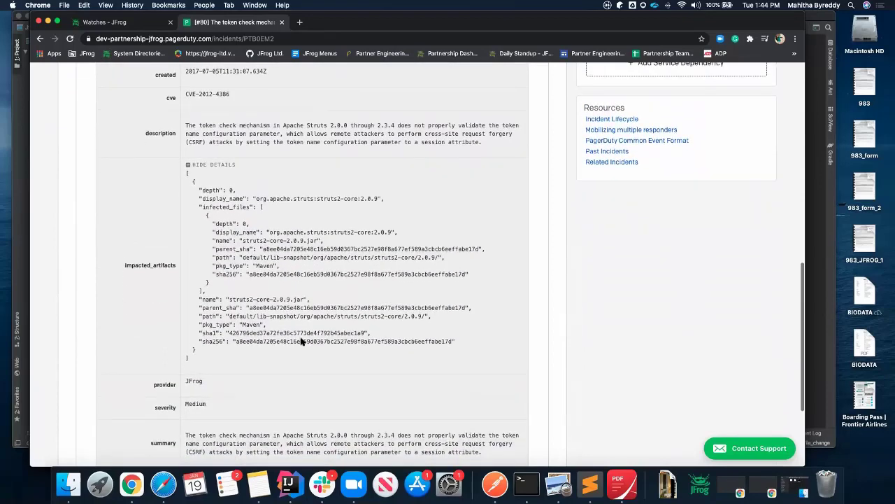
pyautogui.scroll(-1, 263, 231)
pyautogui.scroll(1, 260, 227)
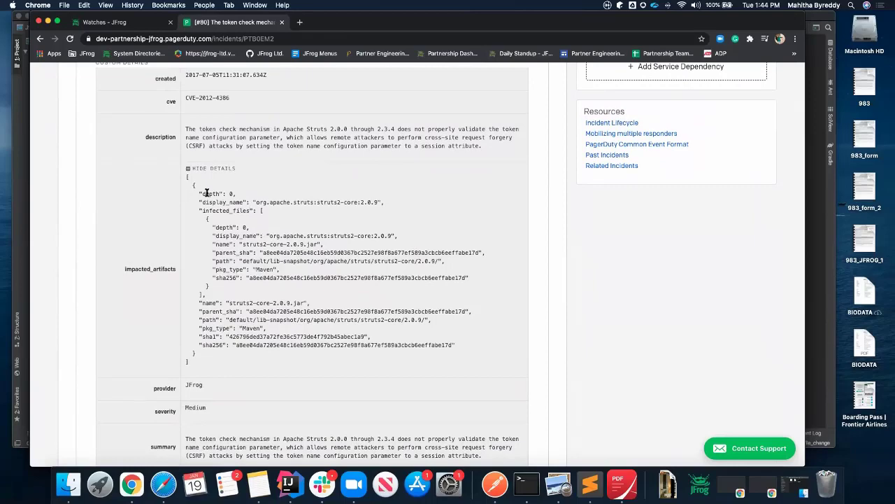
pyautogui.scroll(-3, 207, 193)
pyautogui.scroll(-2, 206, 193)
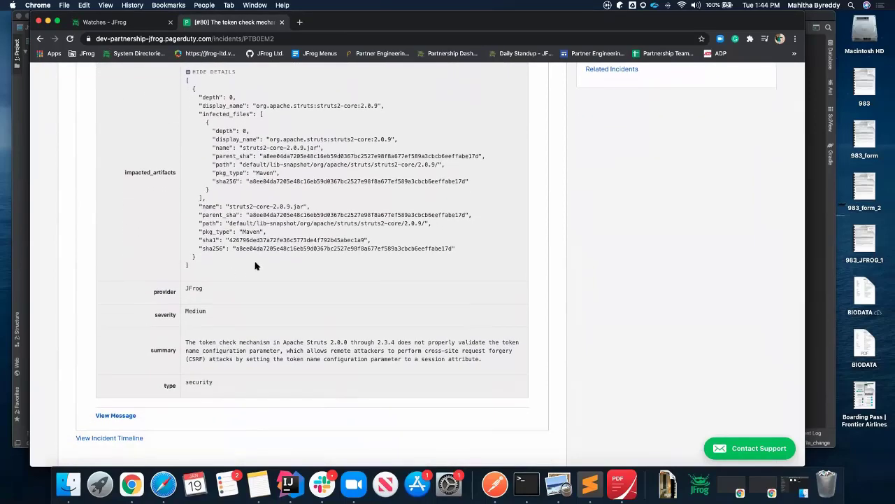
pyautogui.scroll(-1, 240, 277)
pyautogui.scroll(-2, 238, 279)
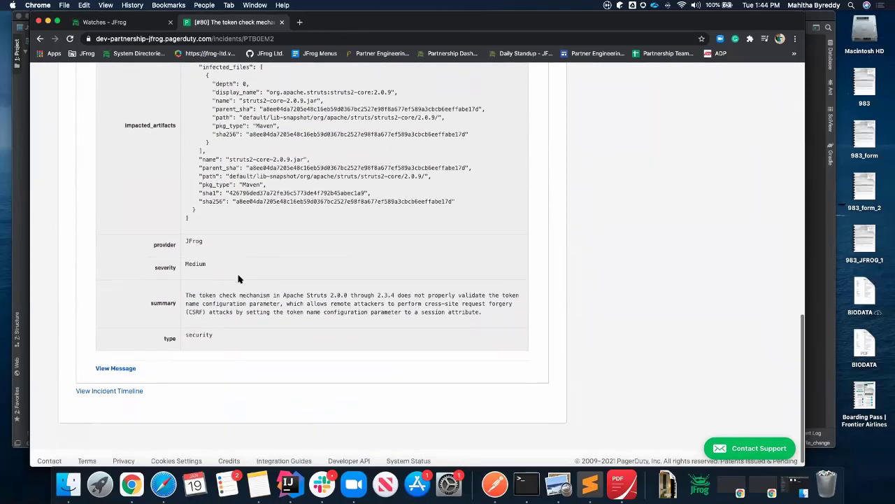